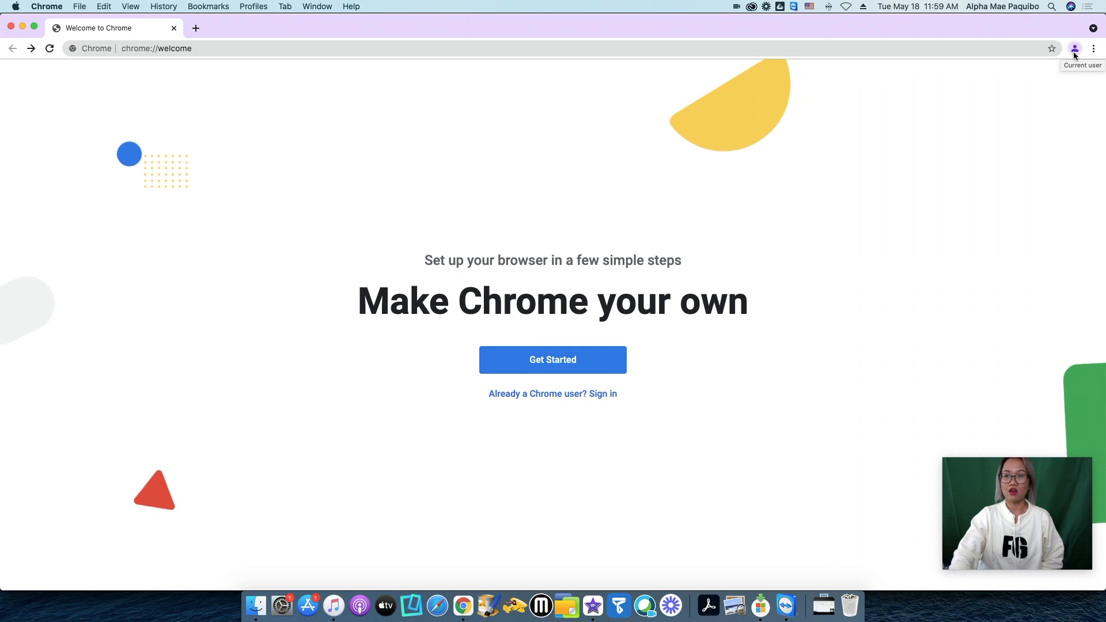
- Start Chrome sync sign-in from the profile menu and set the page to English (United Kingdom)
left_click(1074, 51)
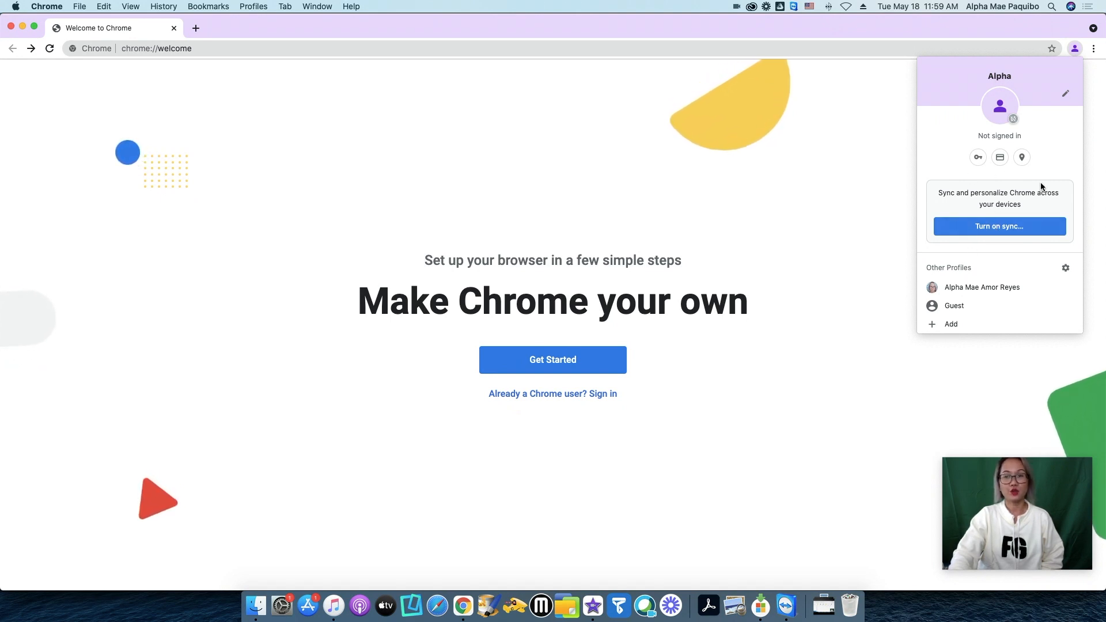
left_click(992, 228)
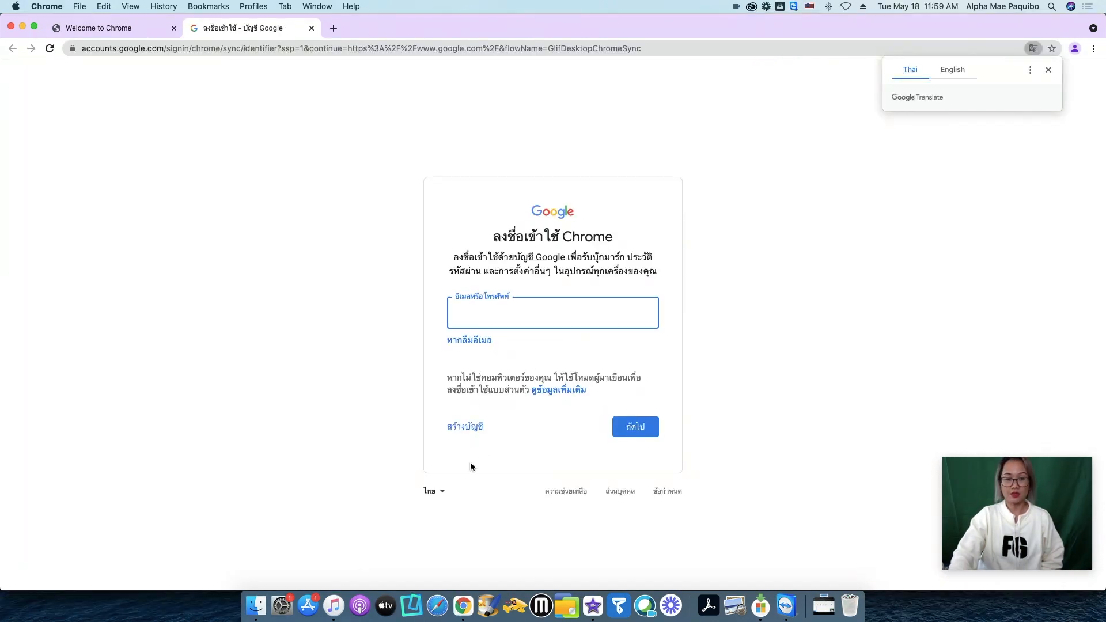
left_click(433, 490)
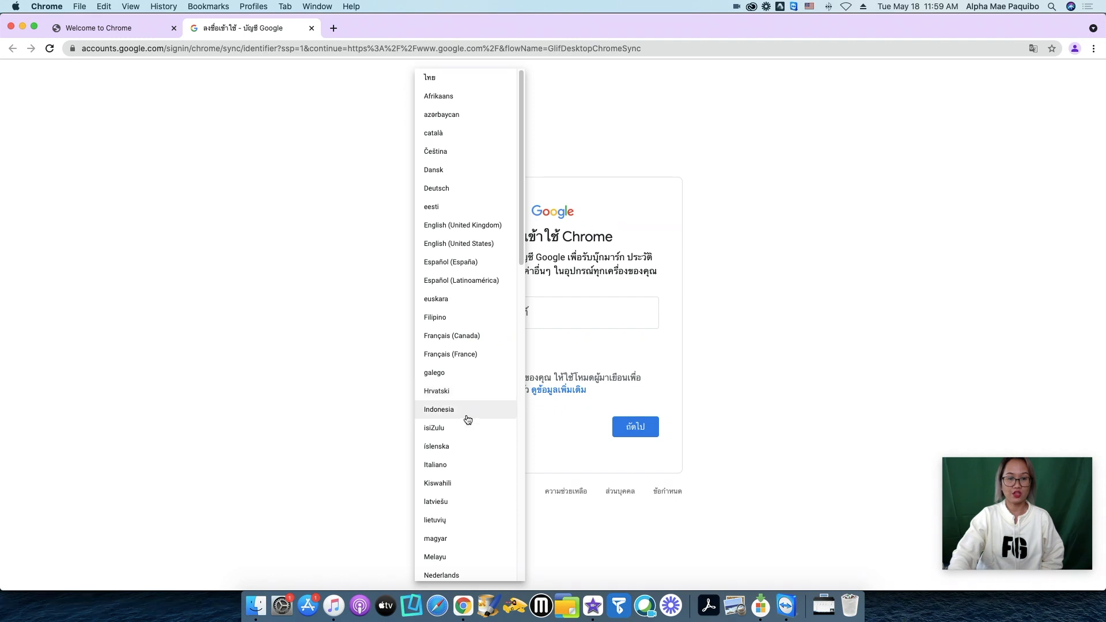
scroll(467, 419, "down", 2)
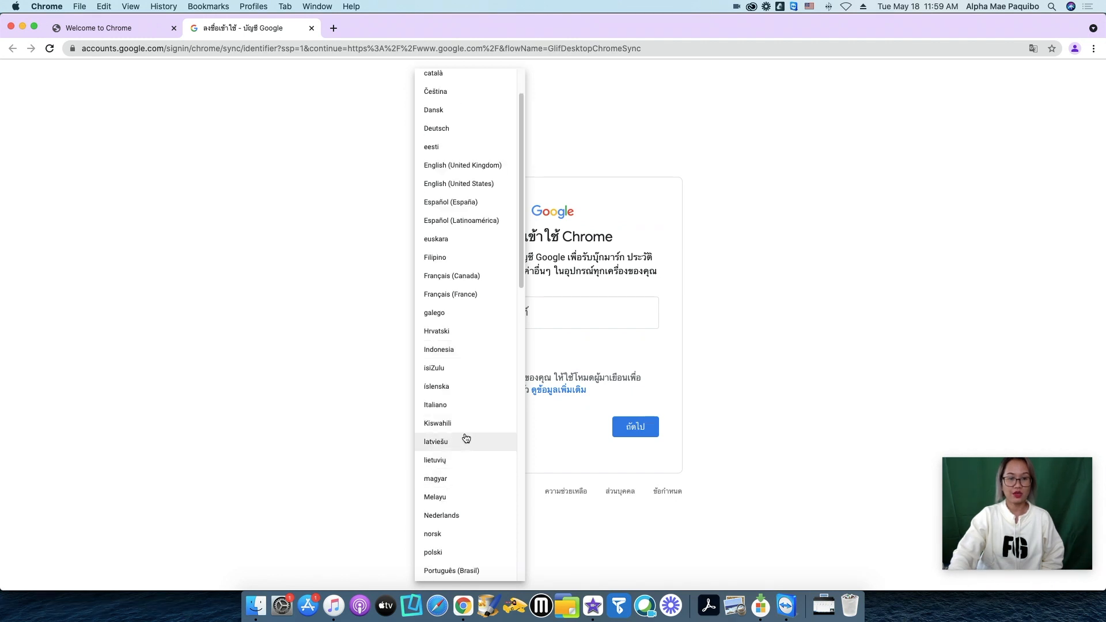
left_click(491, 172)
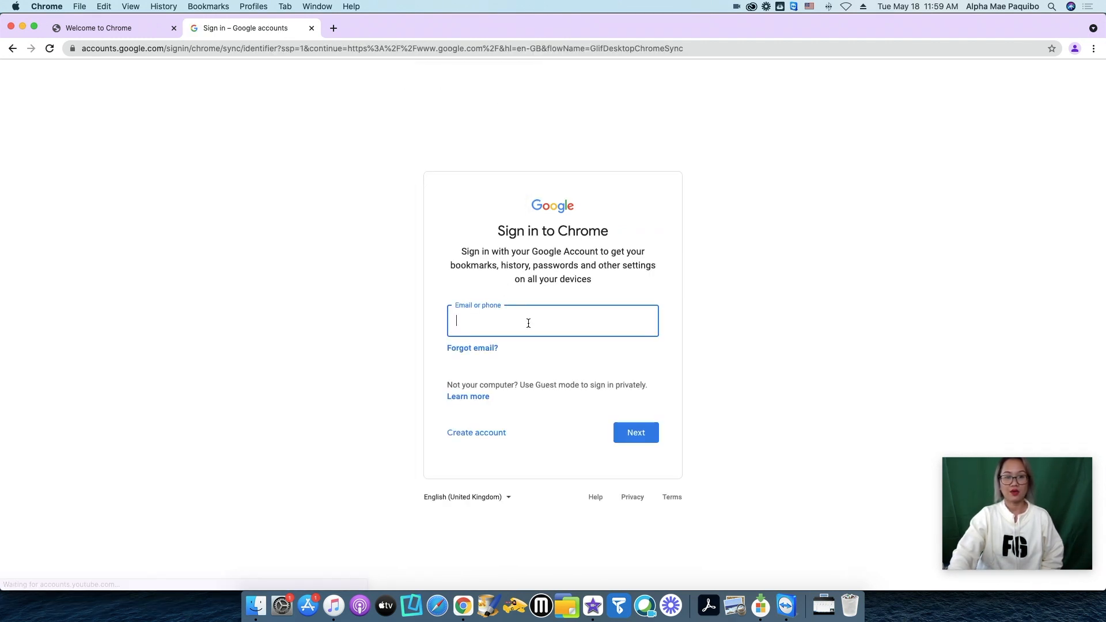
- Enter the school account's email address and password to sign in to Chrome
left_click(528, 323)
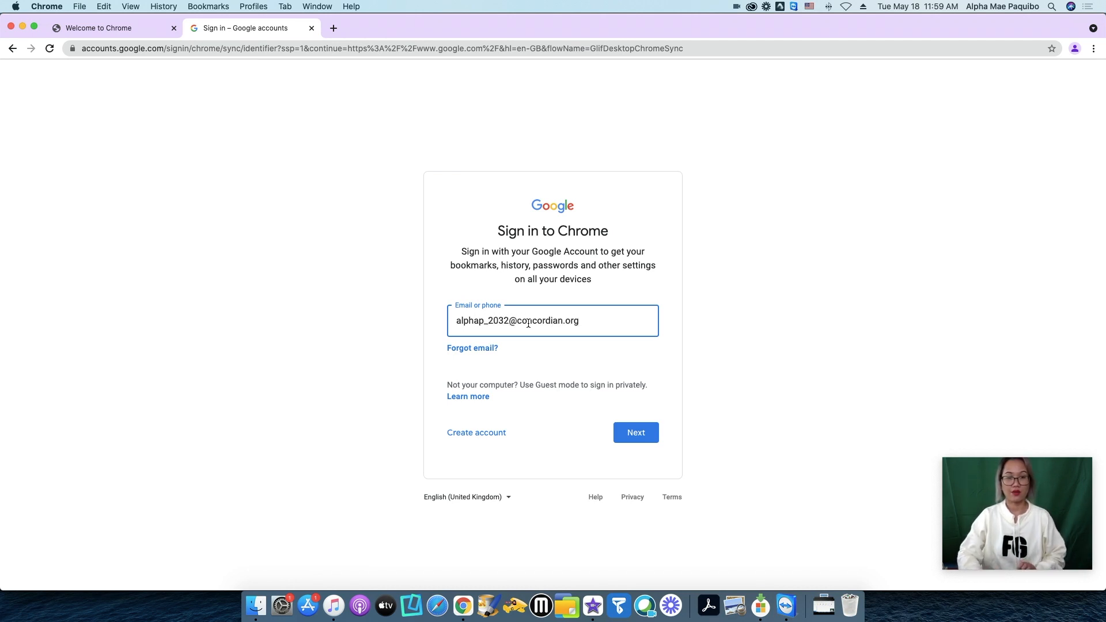
key("Return")
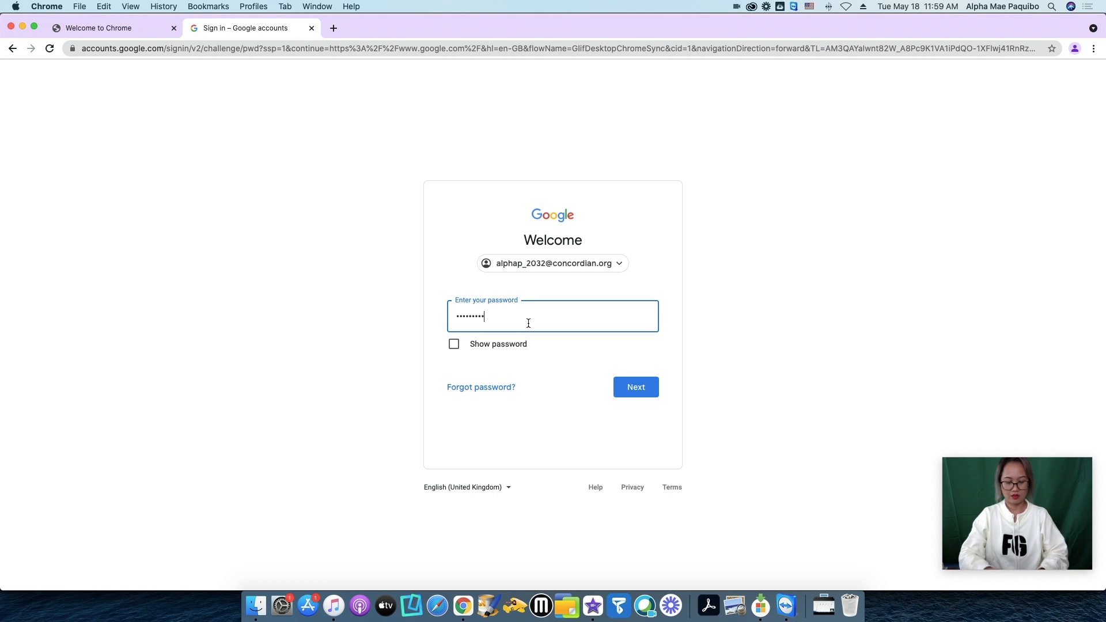
key("Return")
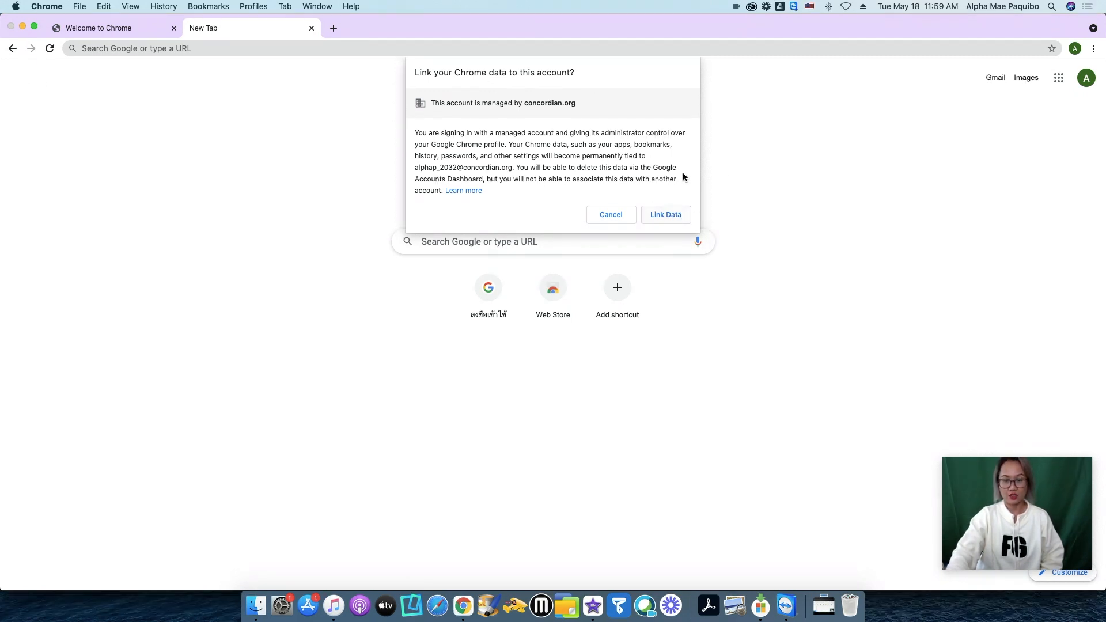
- Confirm Link Data and accept the Turn on sync prompt with Yes, I'm in
left_click(676, 214)
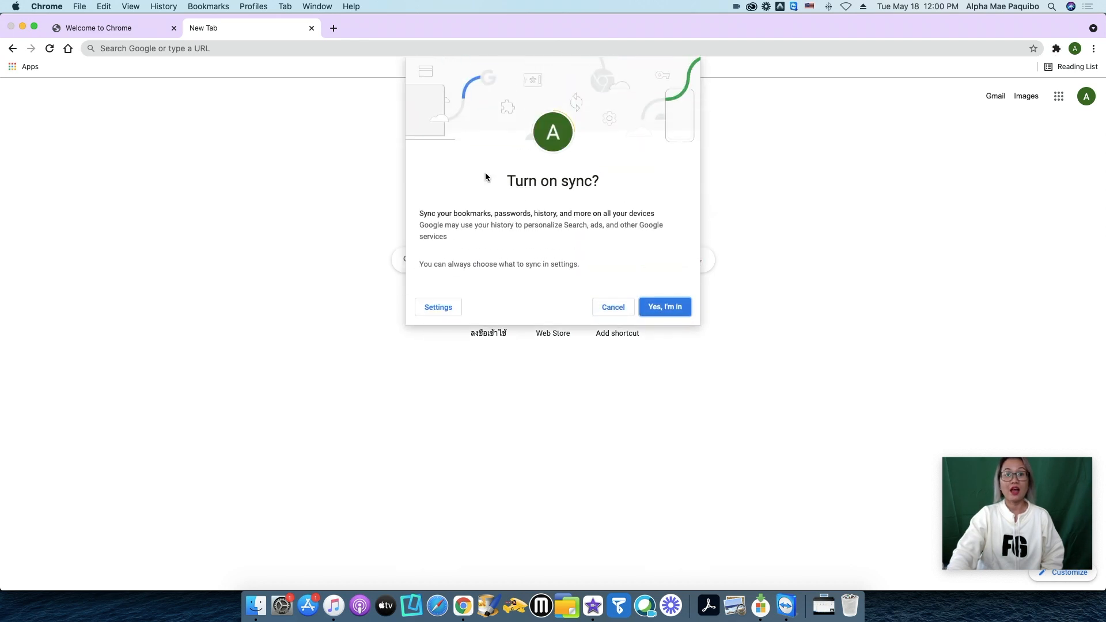
left_click(675, 312)
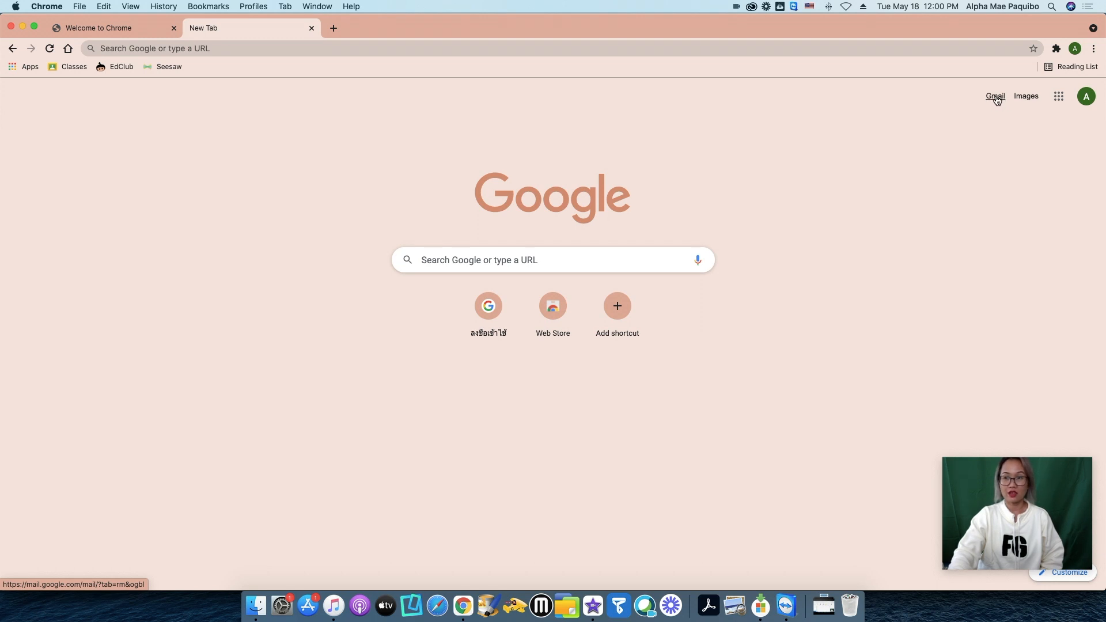
- Launch Gmail from the Google apps grid on the New Tab page
left_click(1059, 101)
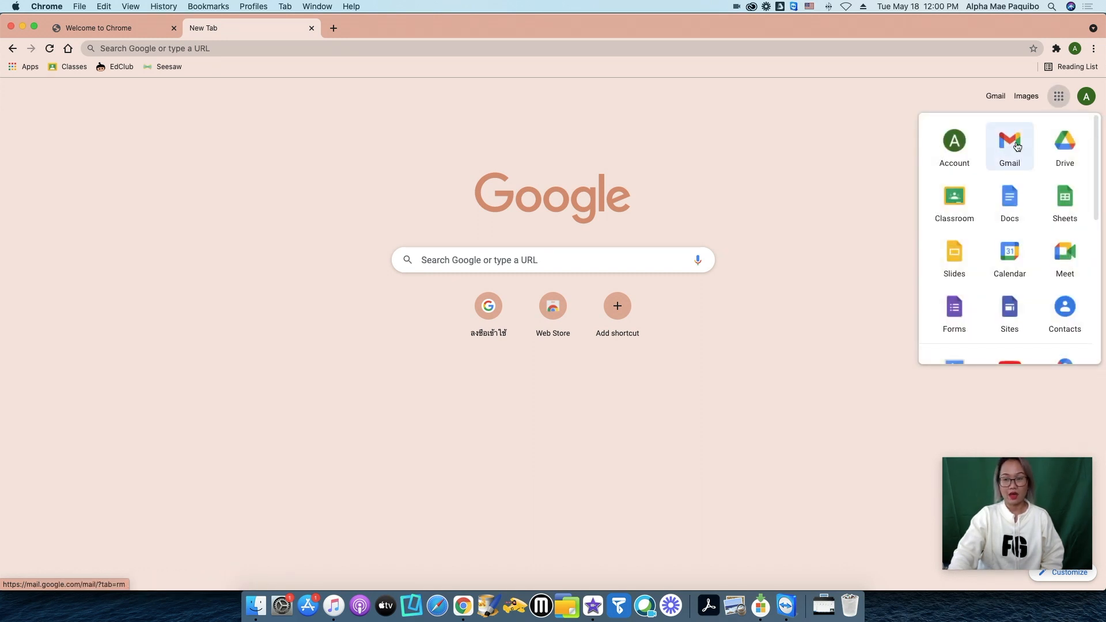
left_click(763, 142)
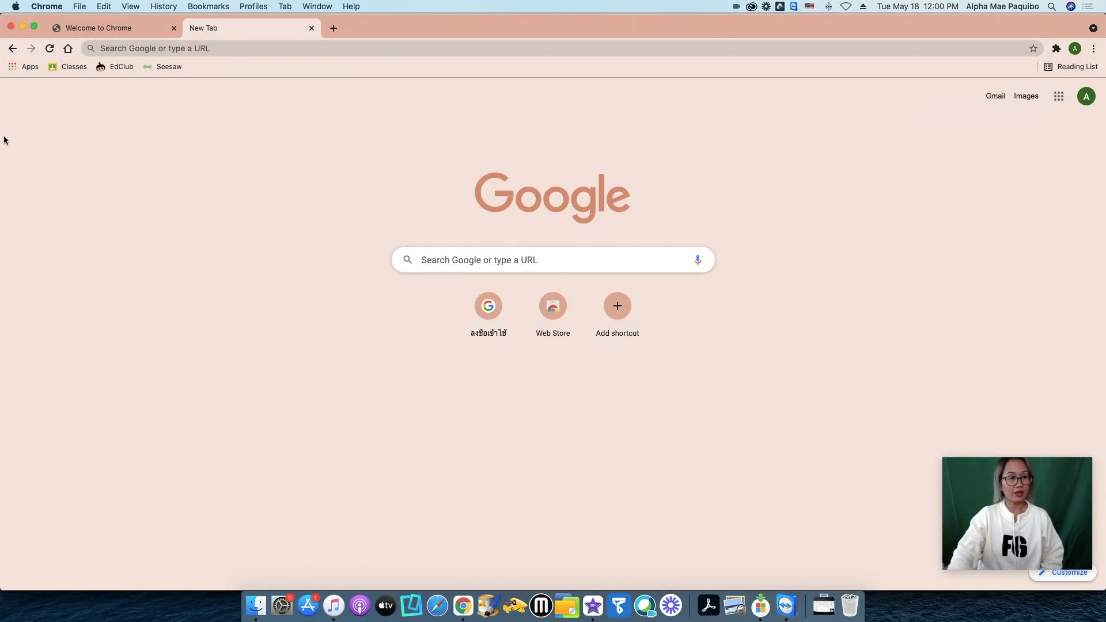
left_click(20, 68)
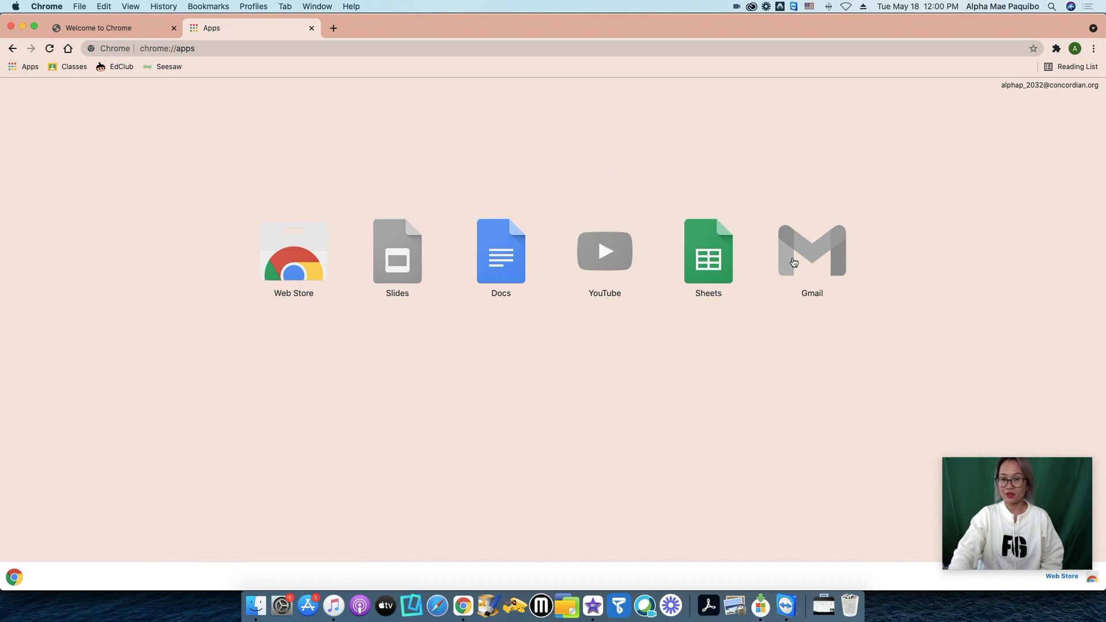
left_click(12, 48)
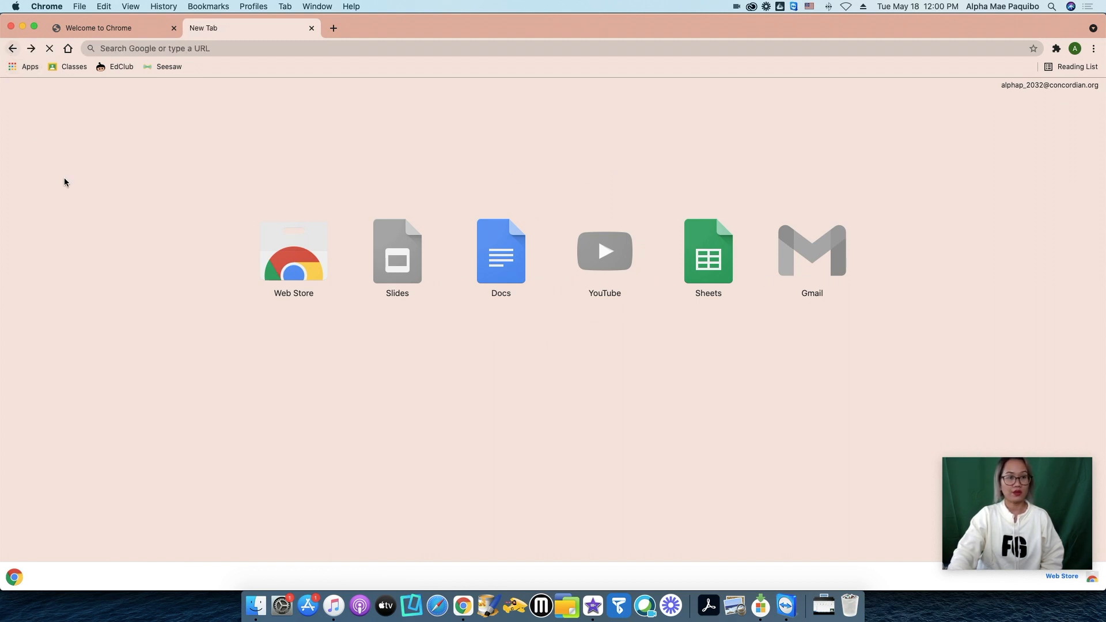
left_click(1061, 98)
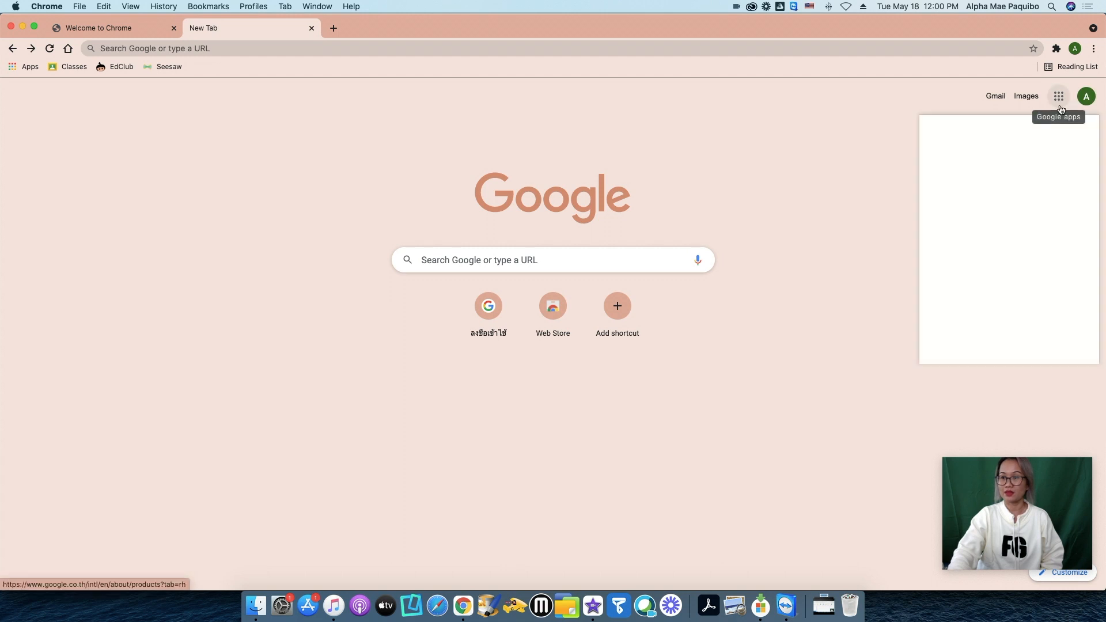
left_click(1009, 149)
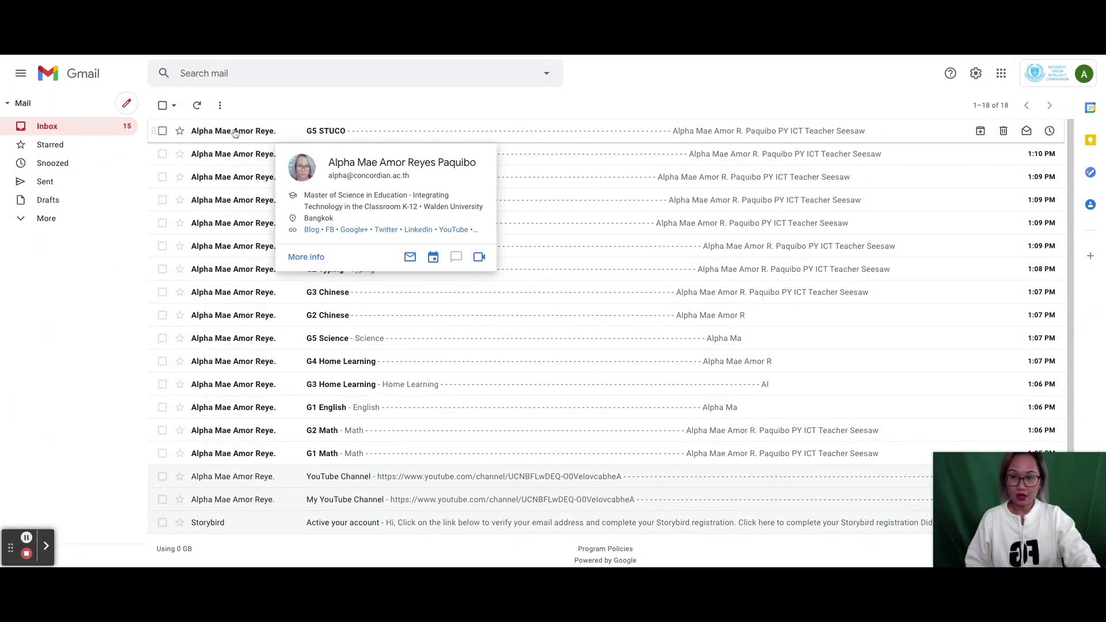
- Read the G5 STUCO, G4 Intramurals, G3 Art, G2 Music, G1 PE and G5 Home Learning emails
left_click(334, 132)
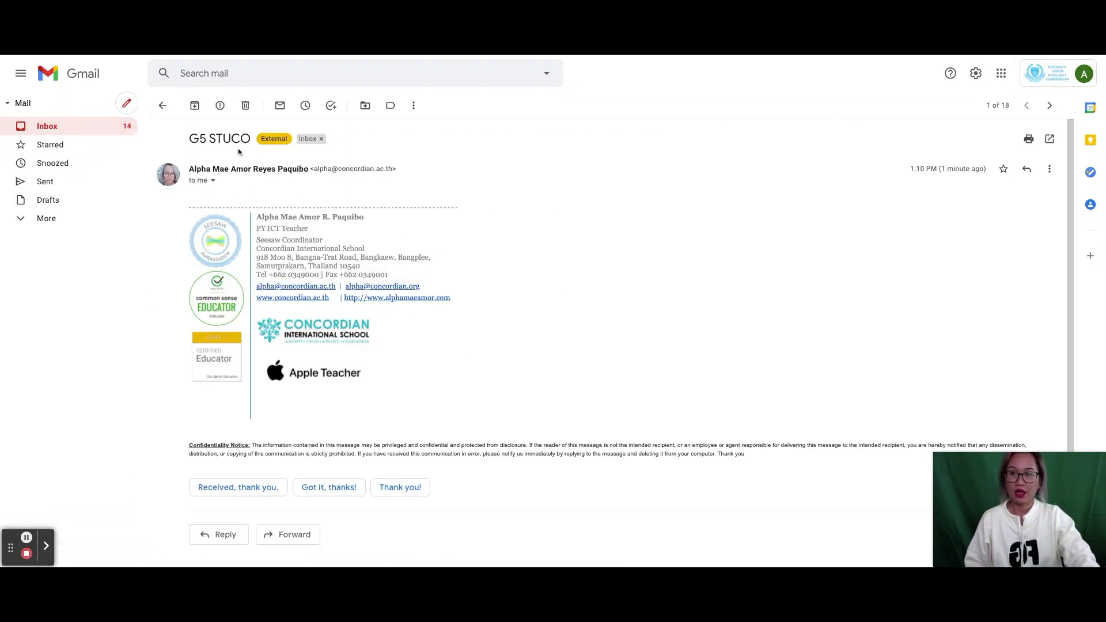
left_click(112, 128)
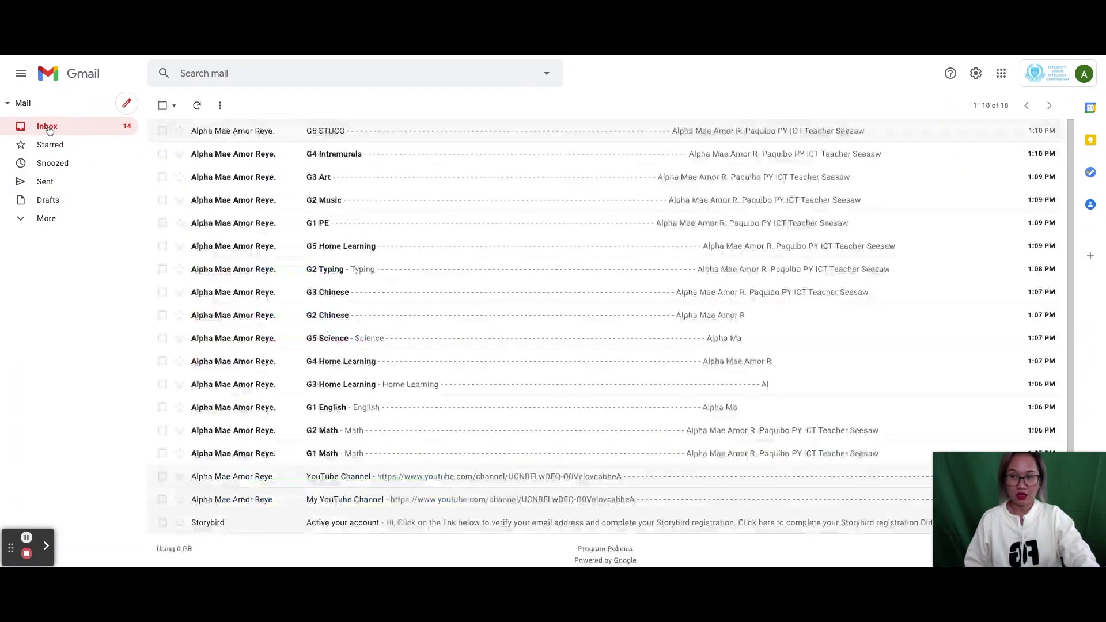
left_click(233, 154)
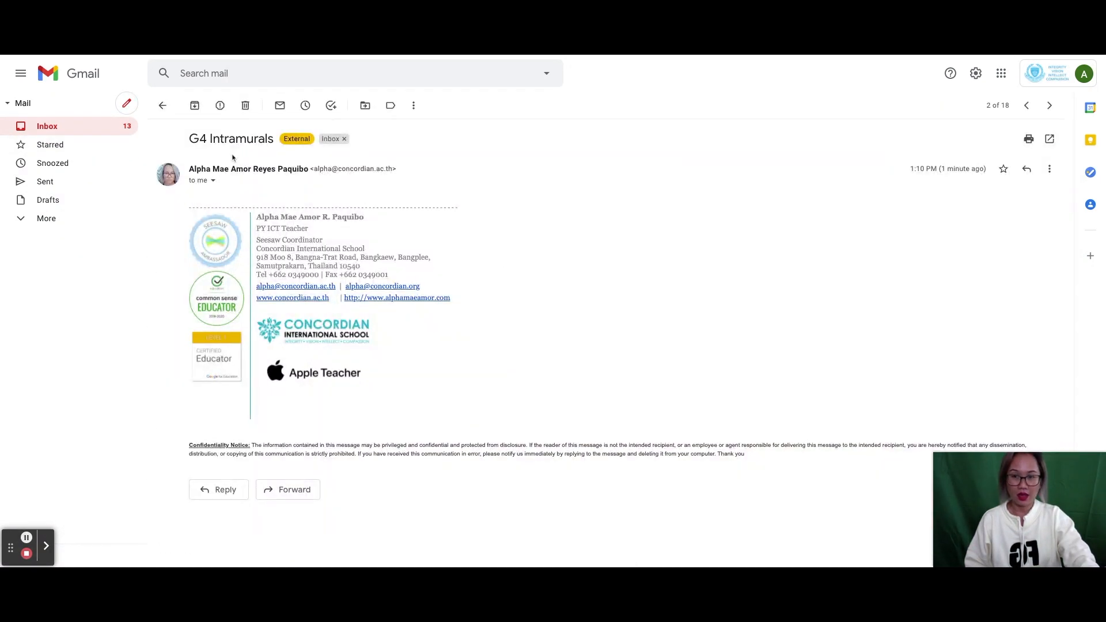
left_click(52, 127)
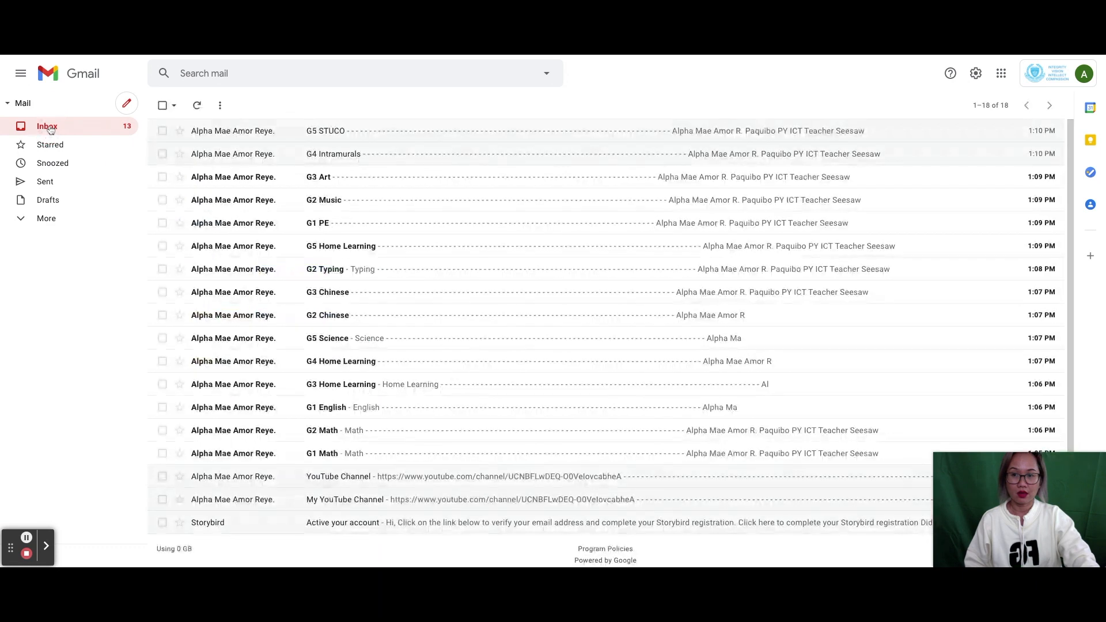
left_click(200, 177)
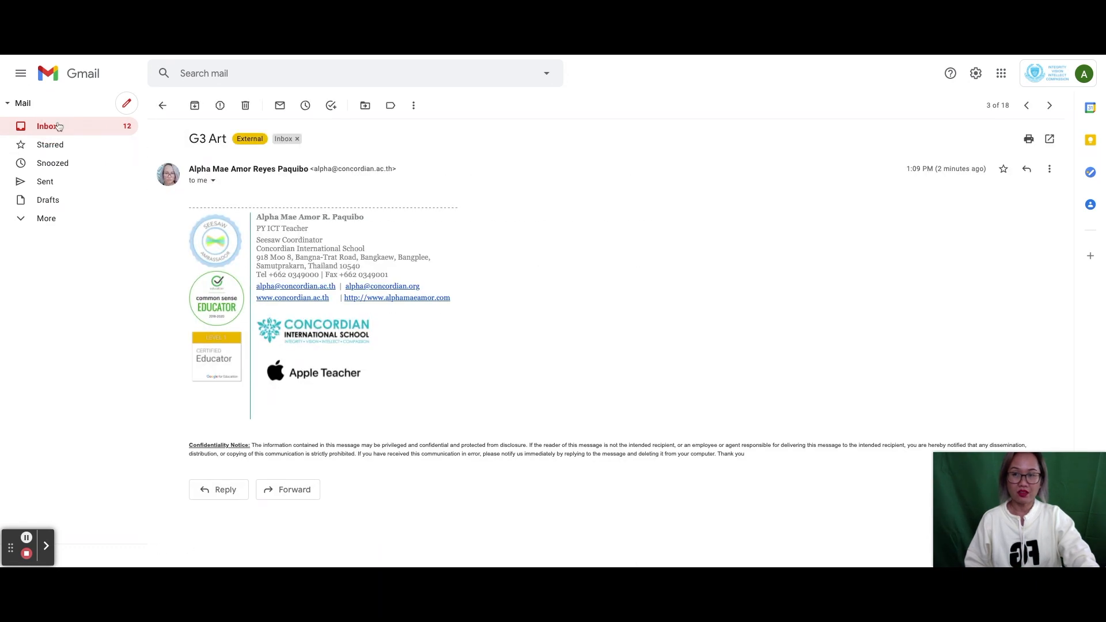
left_click(51, 126)
left_click(223, 200)
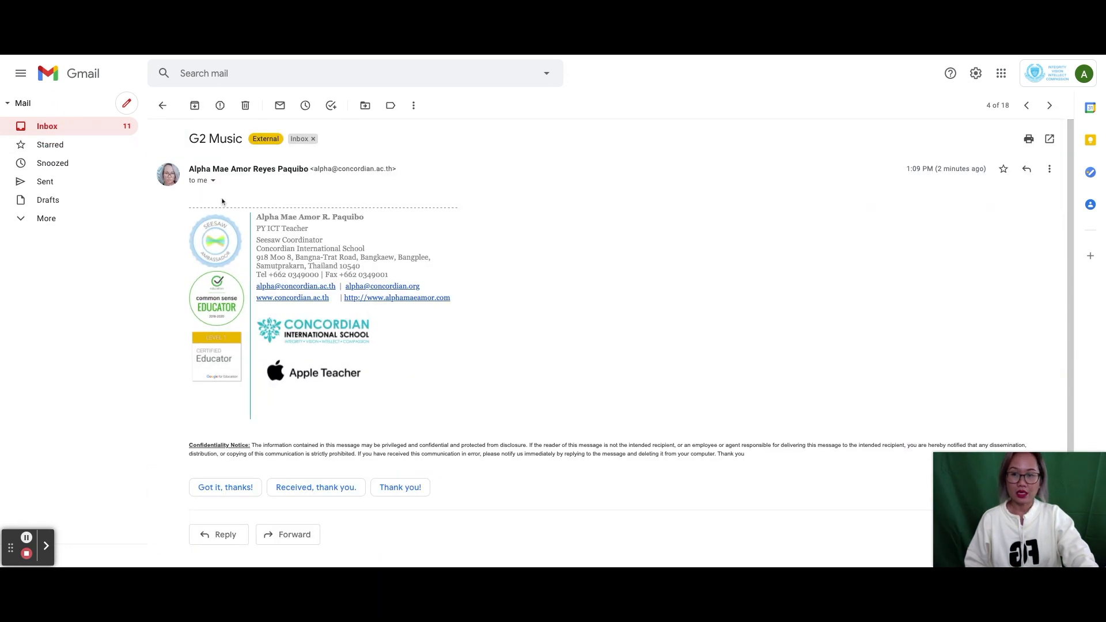
left_click(61, 132)
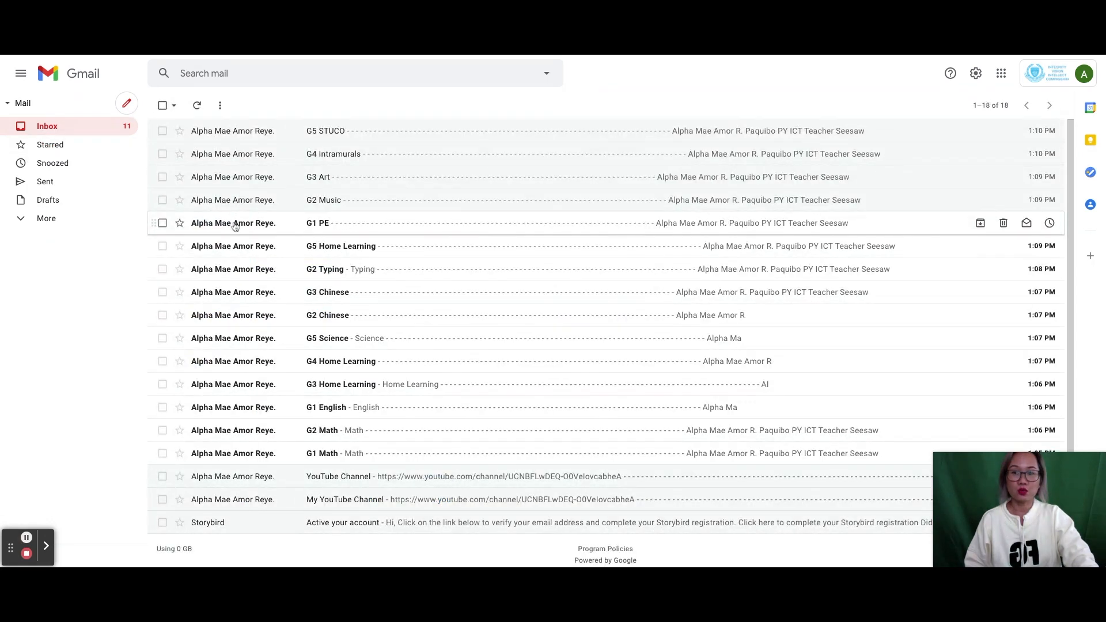
left_click(234, 223)
left_click(54, 125)
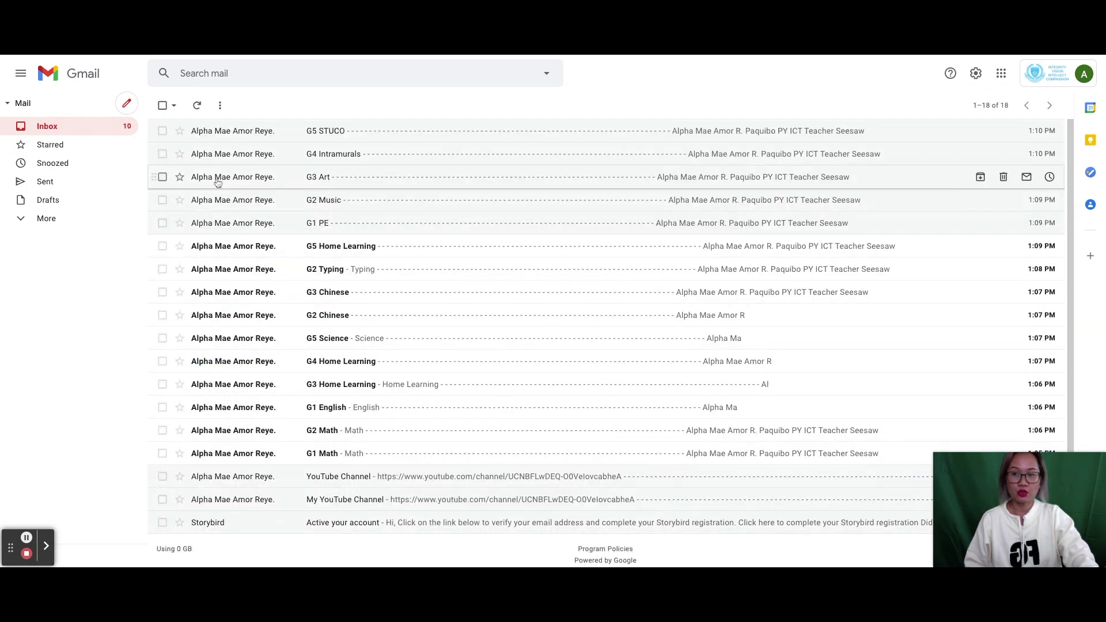
left_click(253, 247)
left_click(53, 127)
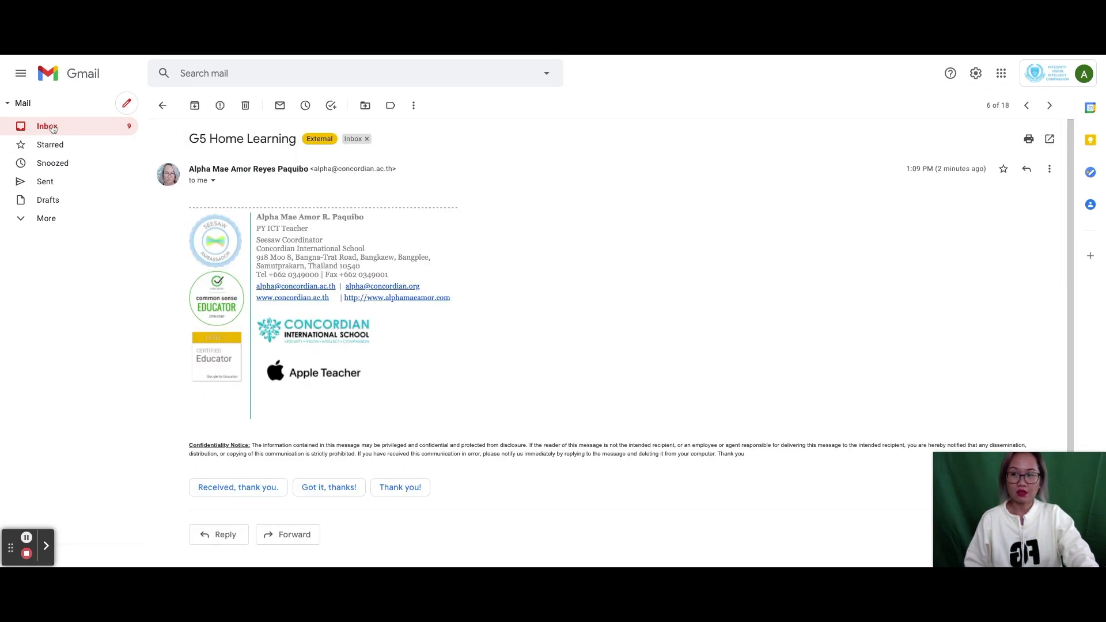
- Read the unread G2 Typing, G3 Chinese, G2 Chinese, G5 Science and G4 Home Learning emails
left_click(245, 270)
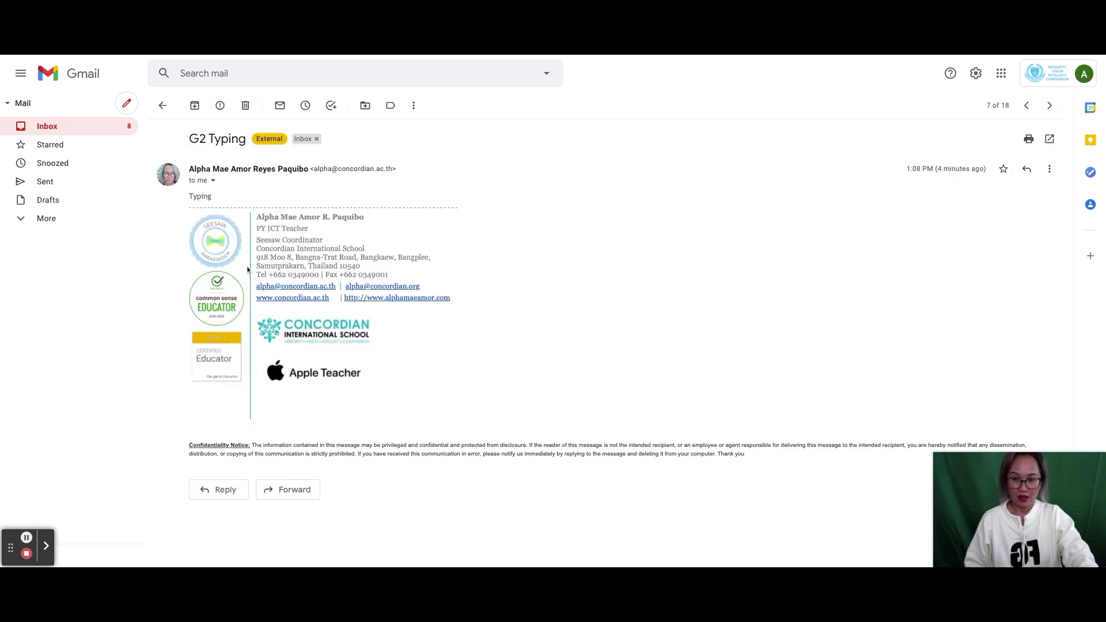
left_click(51, 126)
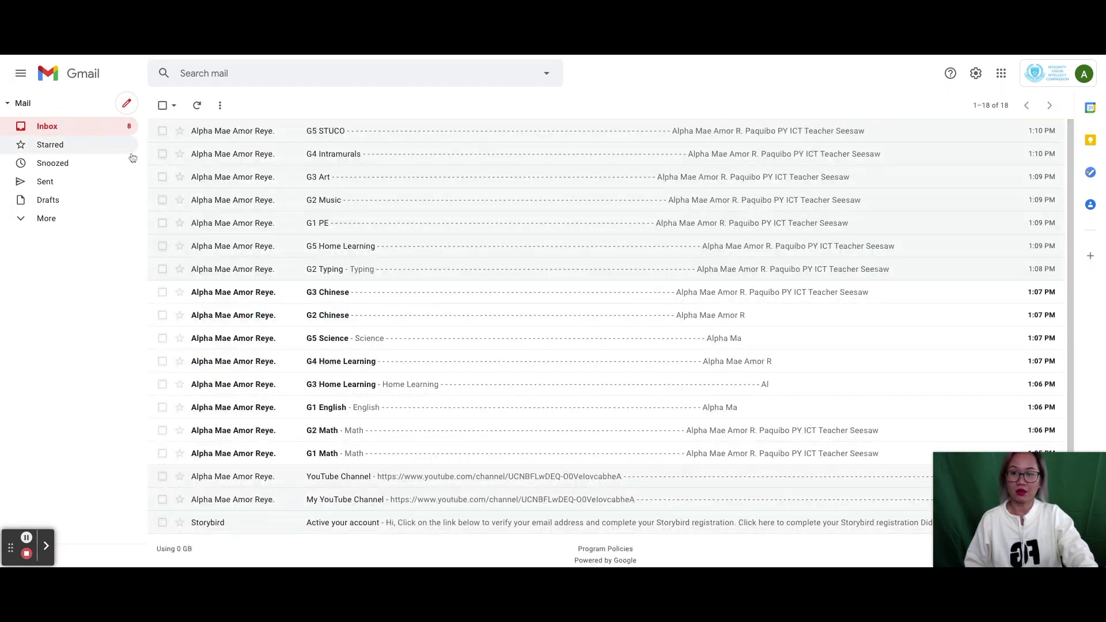
left_click(223, 292)
left_click(79, 128)
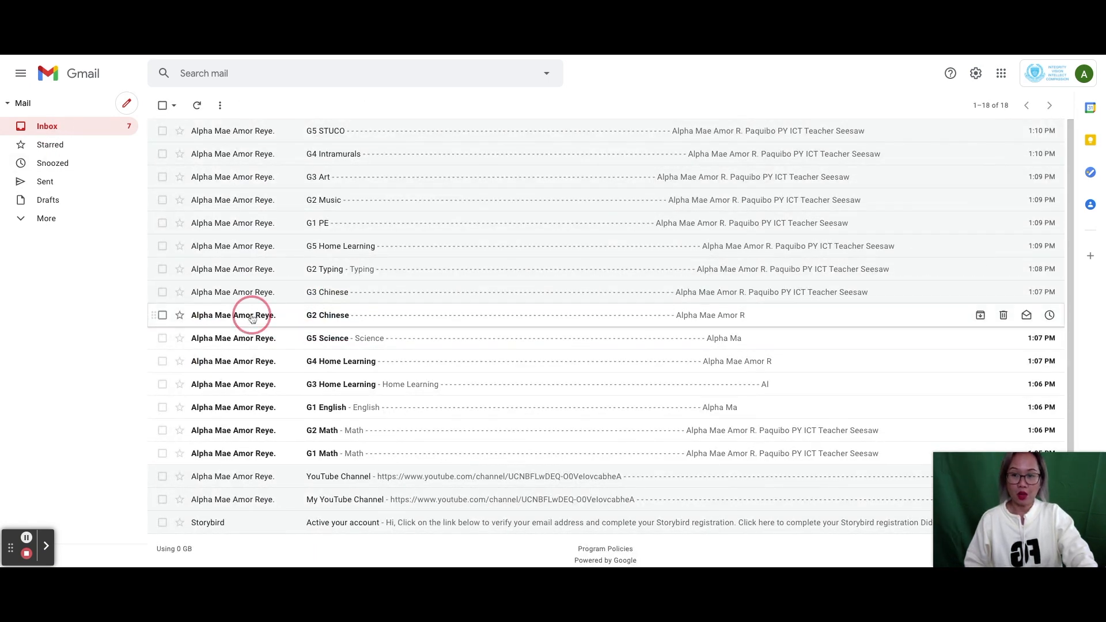
left_click(252, 317)
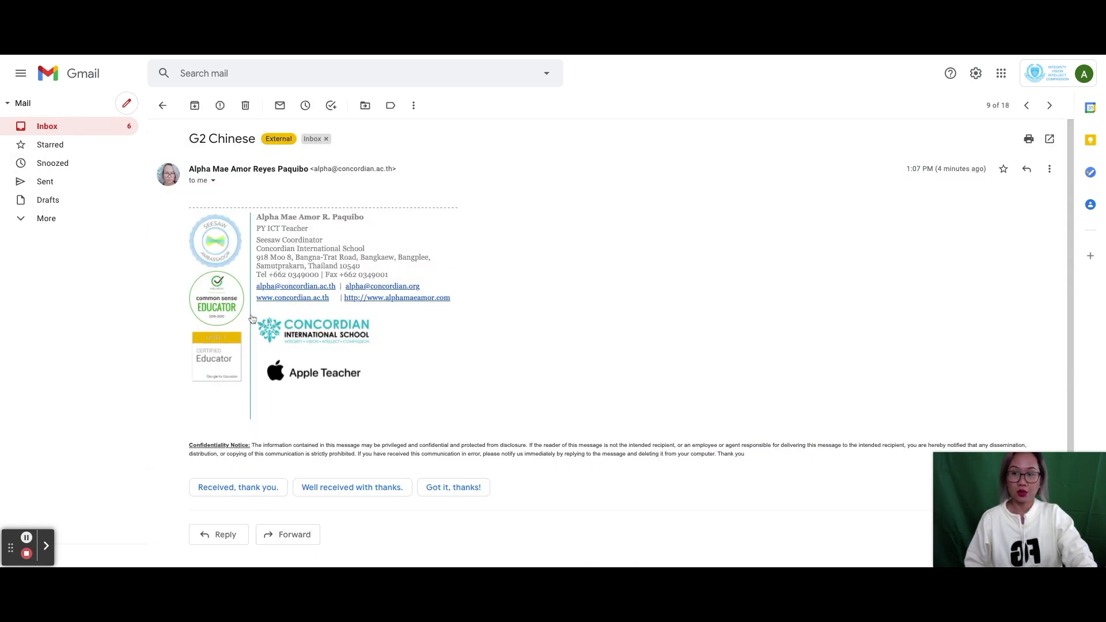
left_click(58, 128)
left_click(229, 341)
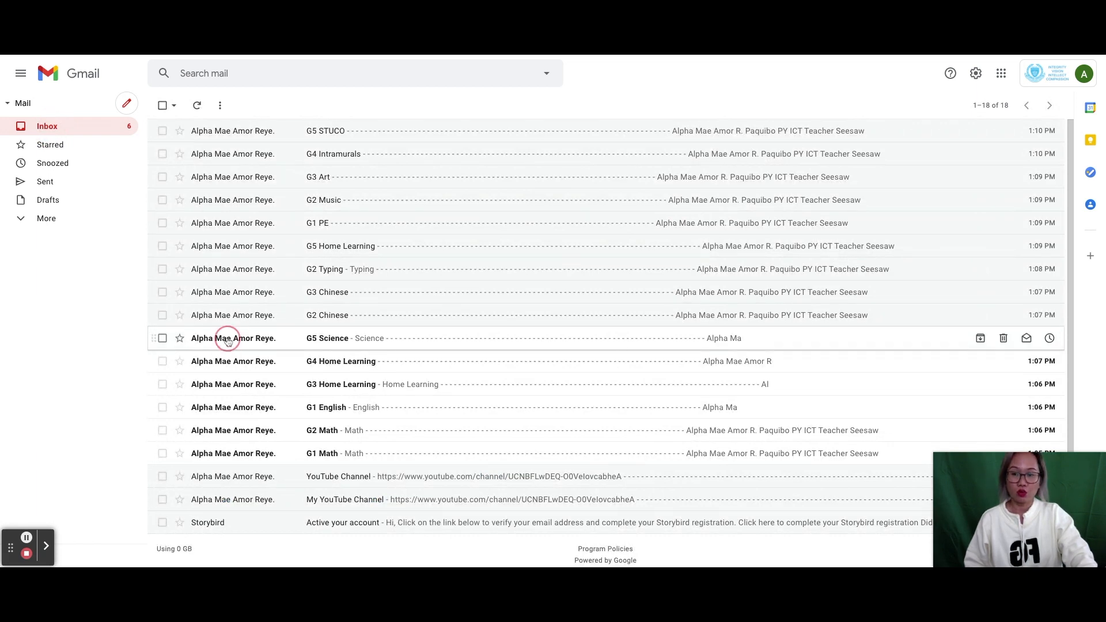
left_click(50, 128)
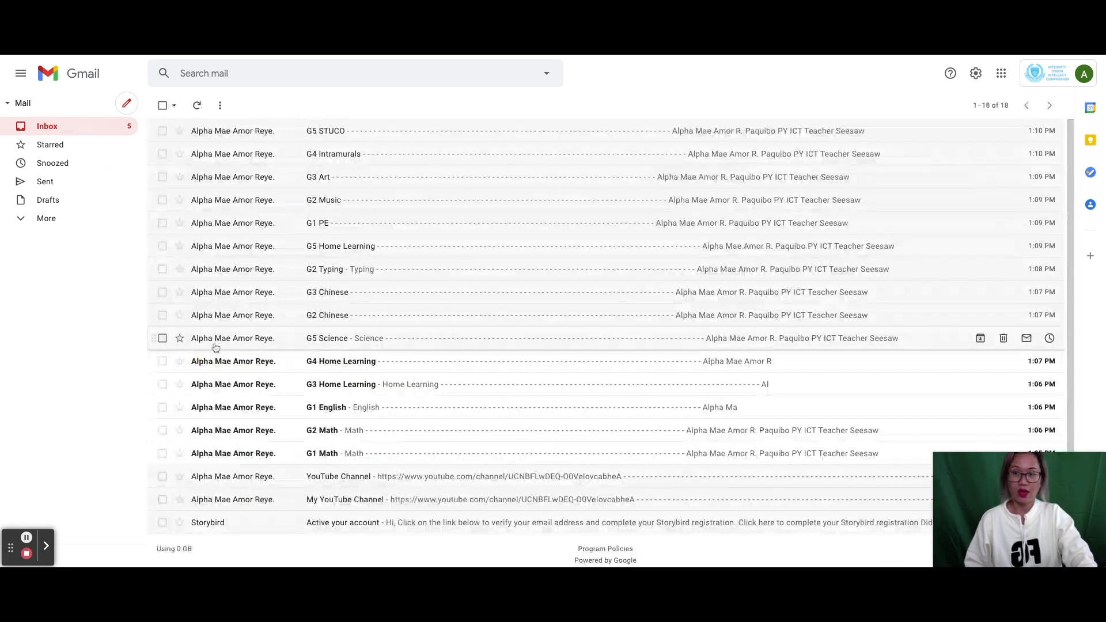
left_click(213, 360)
left_click(49, 128)
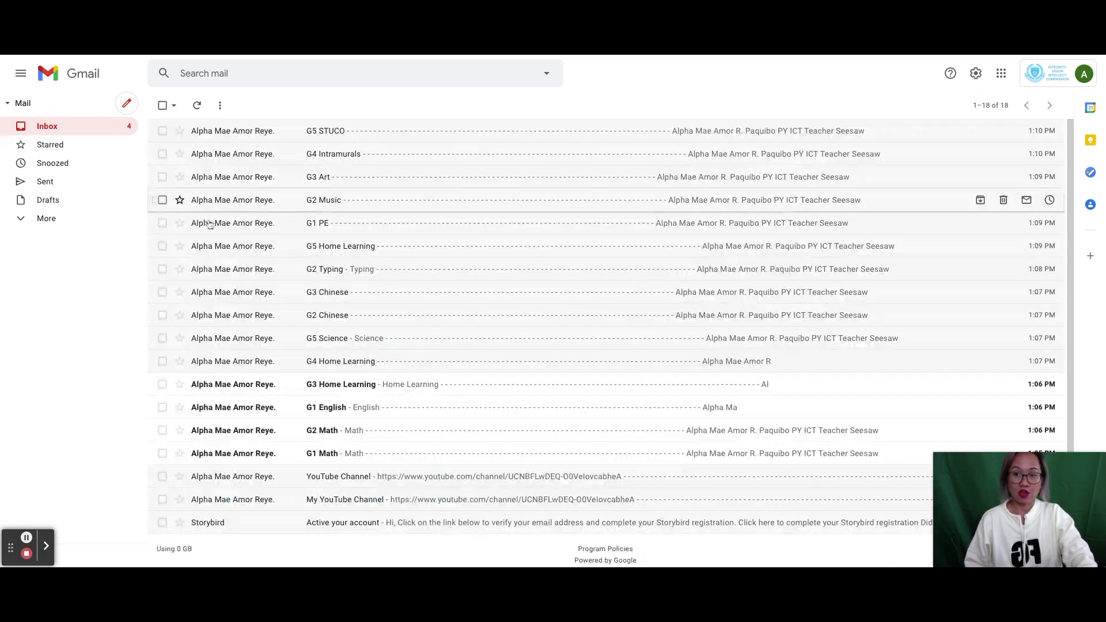
- Read the G3 Home Learning, G1 English, G2 Math and G1 Math emails, then check sort options
left_click(213, 382)
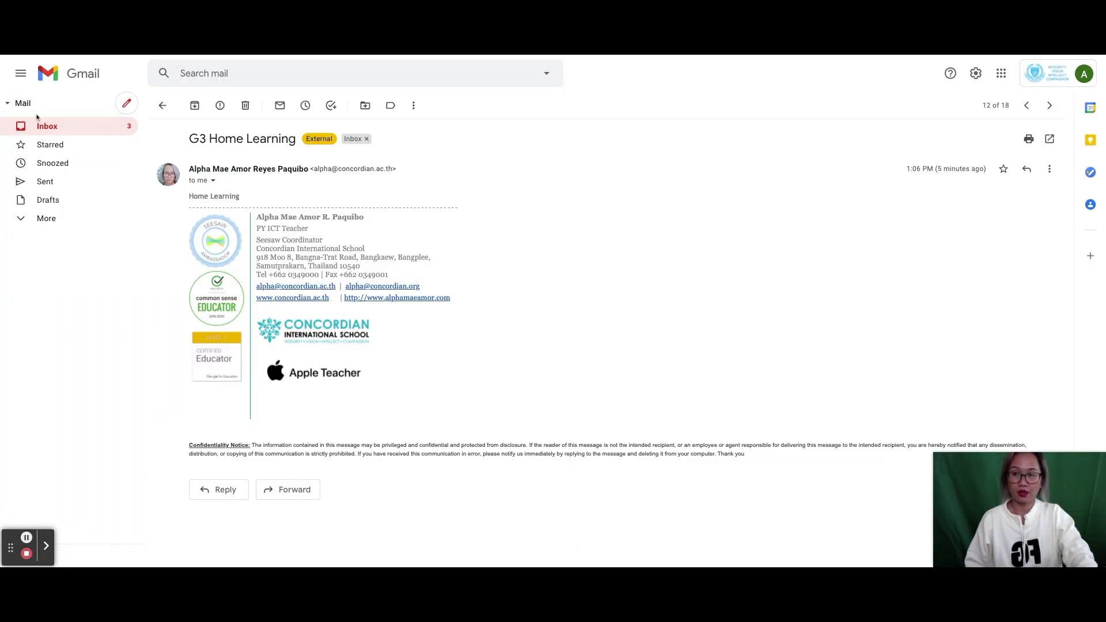
left_click(48, 127)
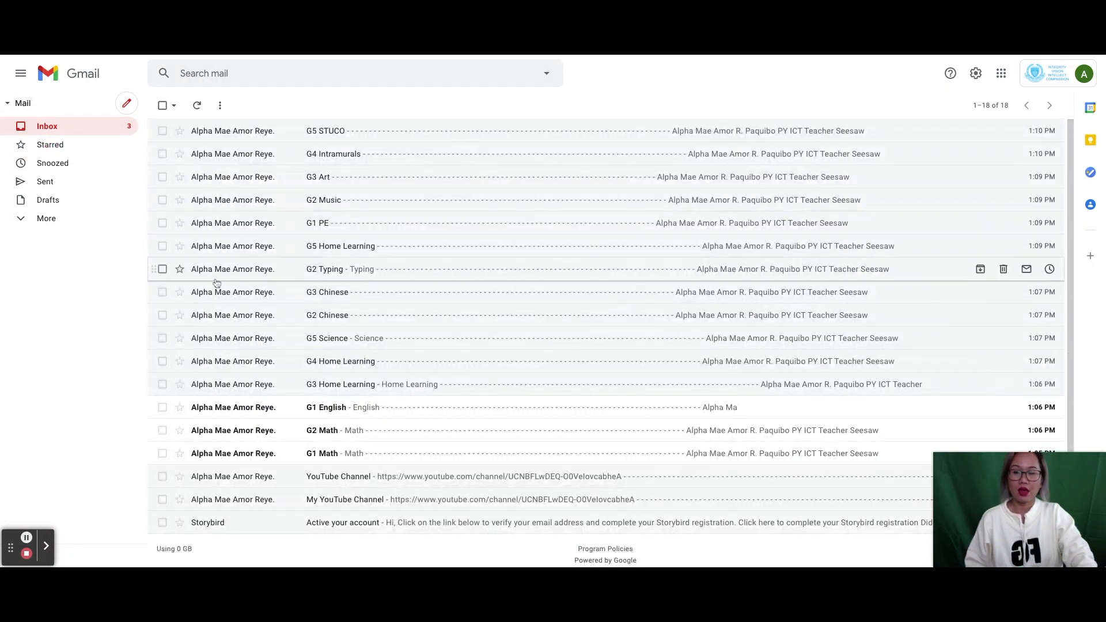
left_click(217, 408)
left_click(47, 128)
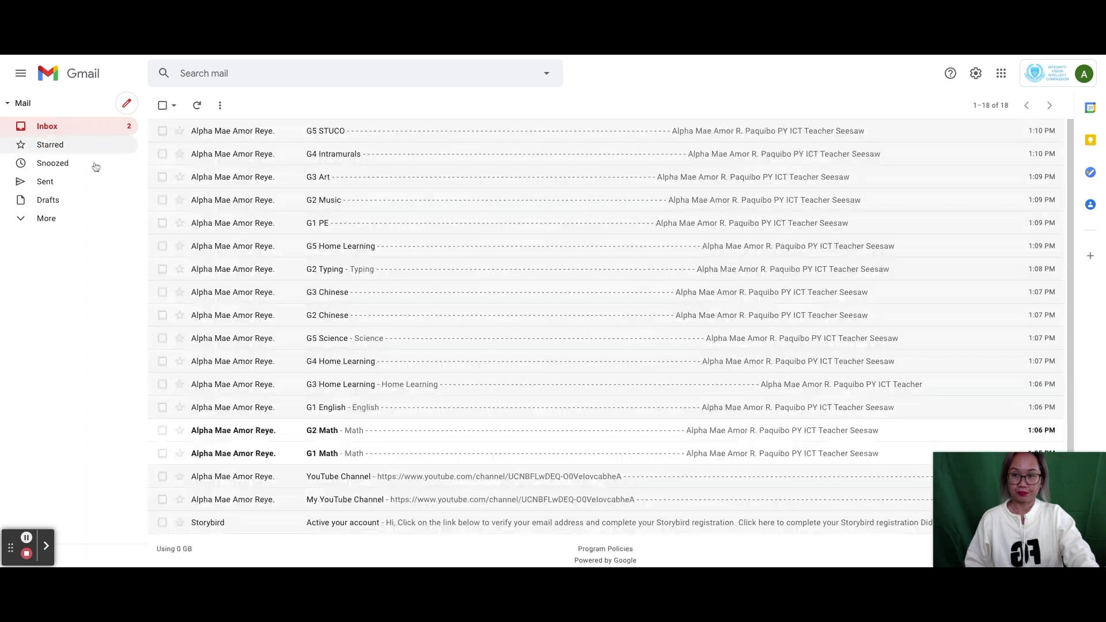
left_click(224, 431)
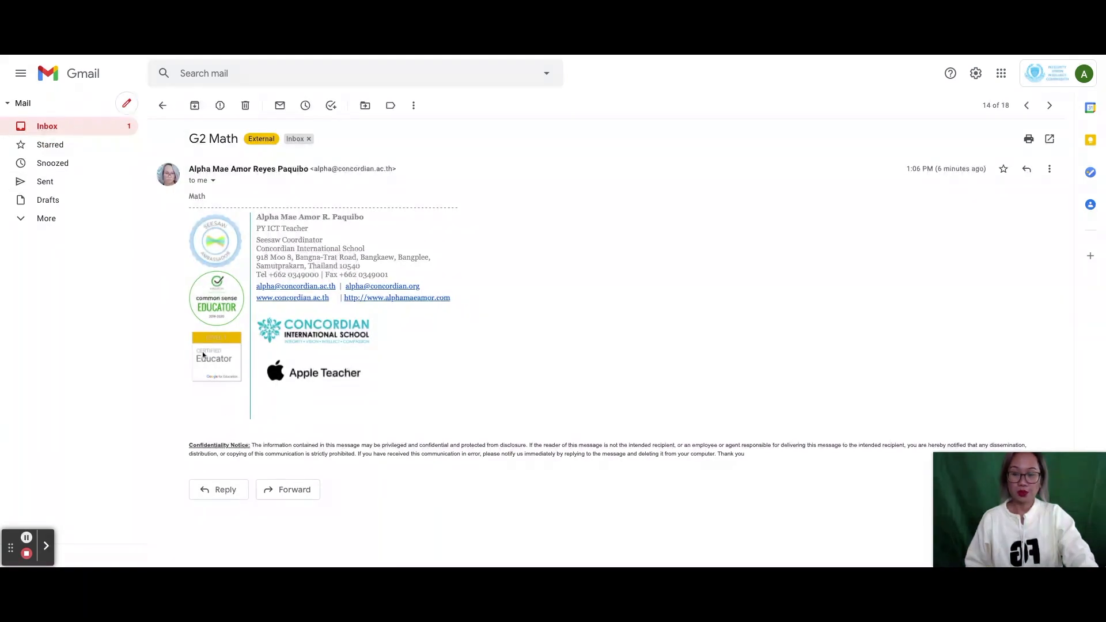
left_click(47, 128)
left_click(242, 453)
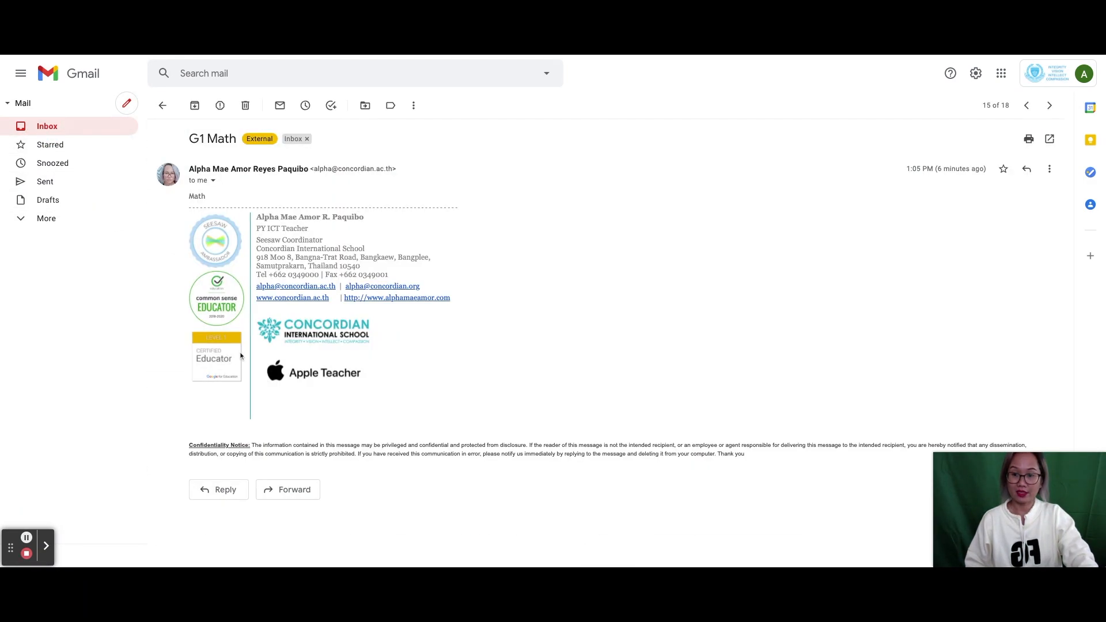
left_click(46, 127)
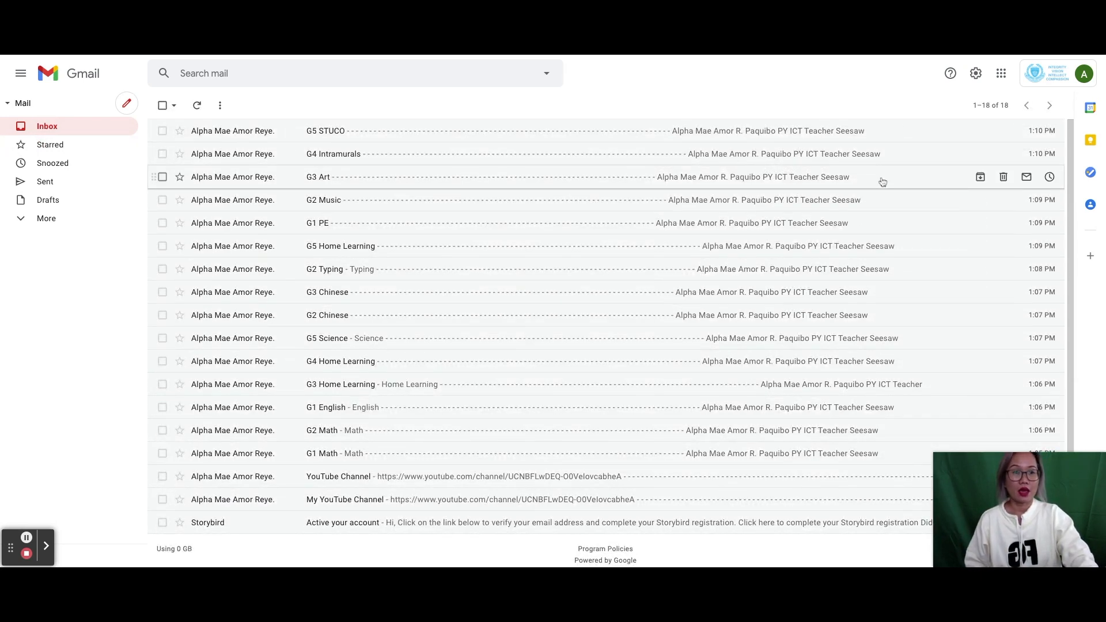
left_click(982, 105)
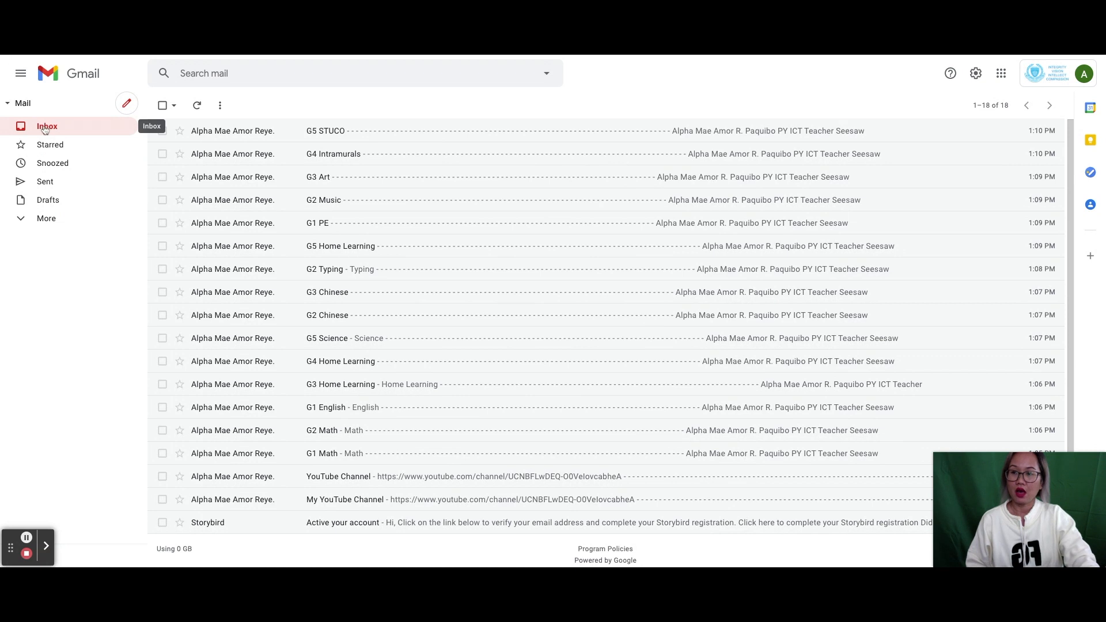
- Expand More in the Gmail sidebar to show extra folders and Create new label
left_click(33, 222)
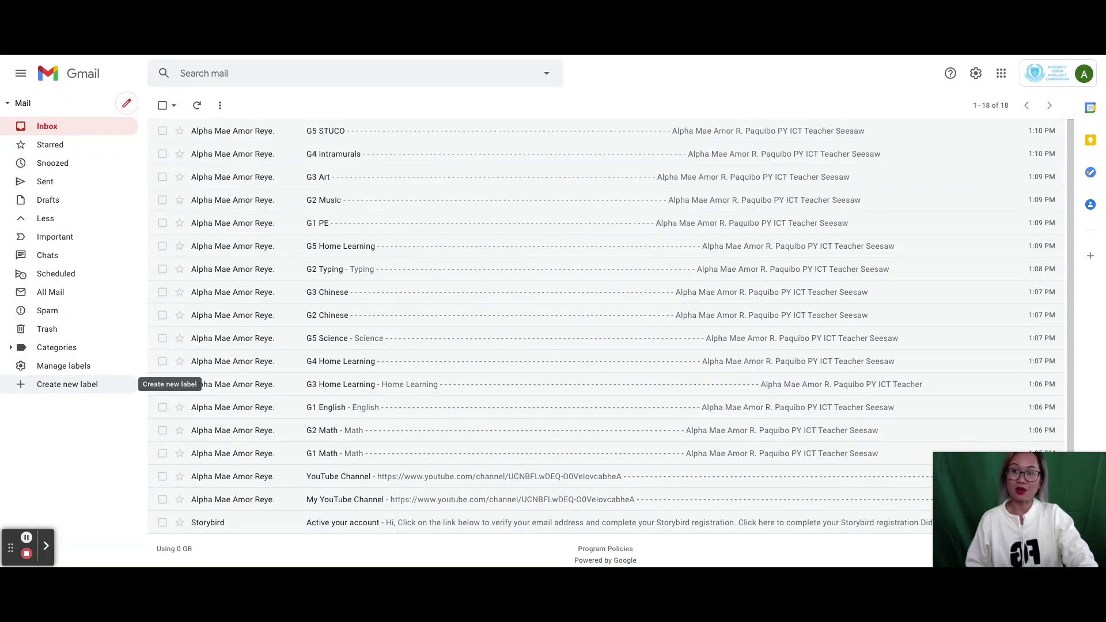
- Create five new labels: Grade 1, Grade 2, Grade 3, Grade 4 and Grade 5
left_click(56, 390)
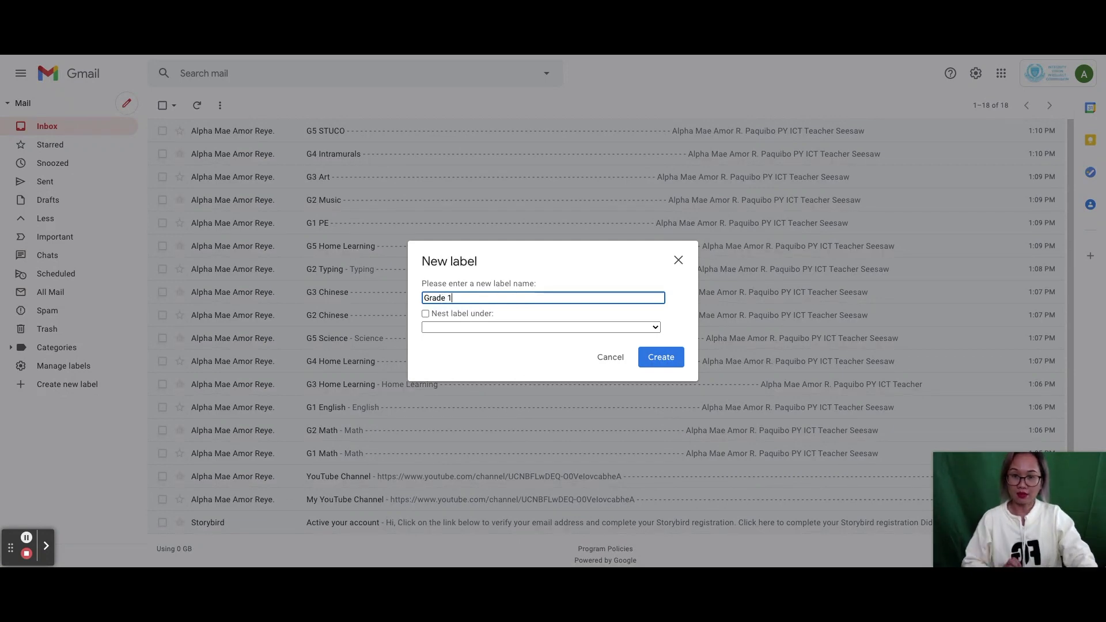
left_click(651, 360)
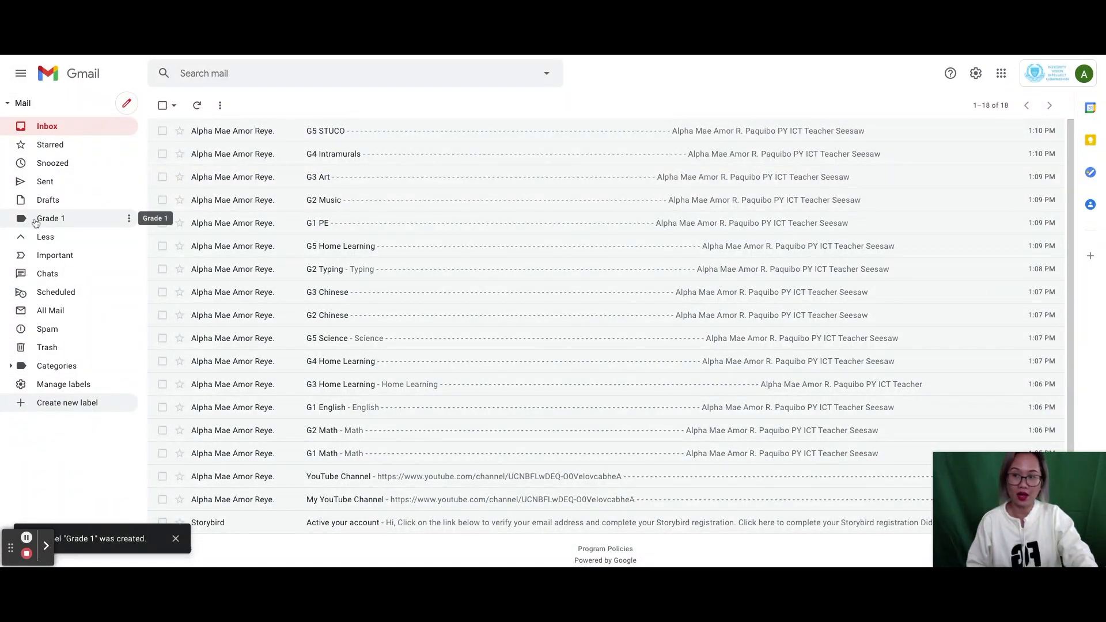
left_click(54, 404)
type("Grade 2")
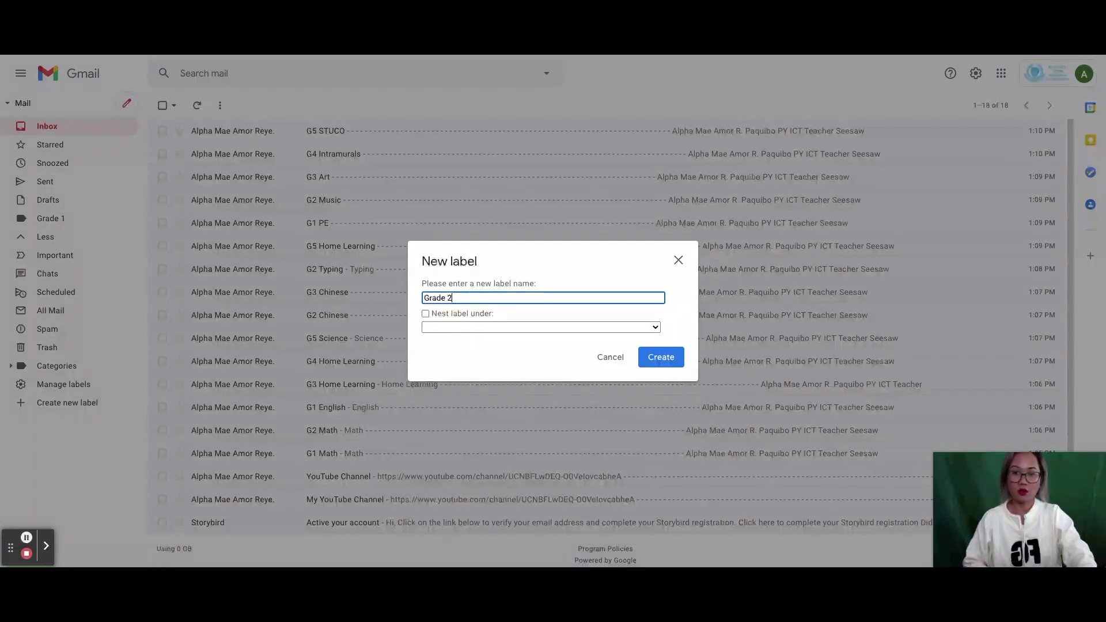
left_click(662, 358)
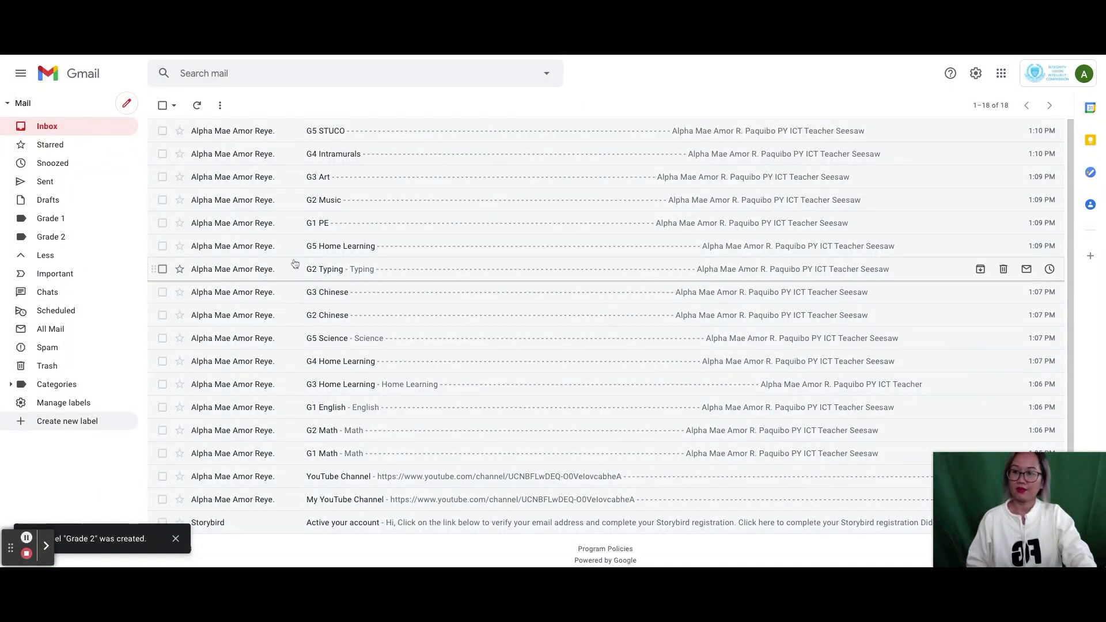
left_click(52, 424)
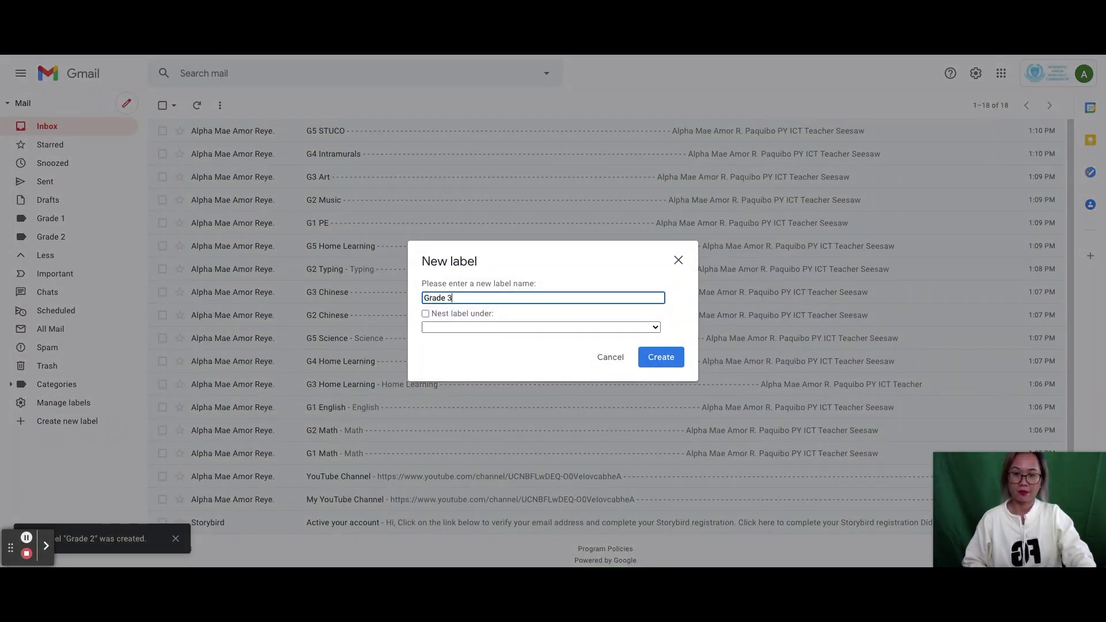
left_click(658, 358)
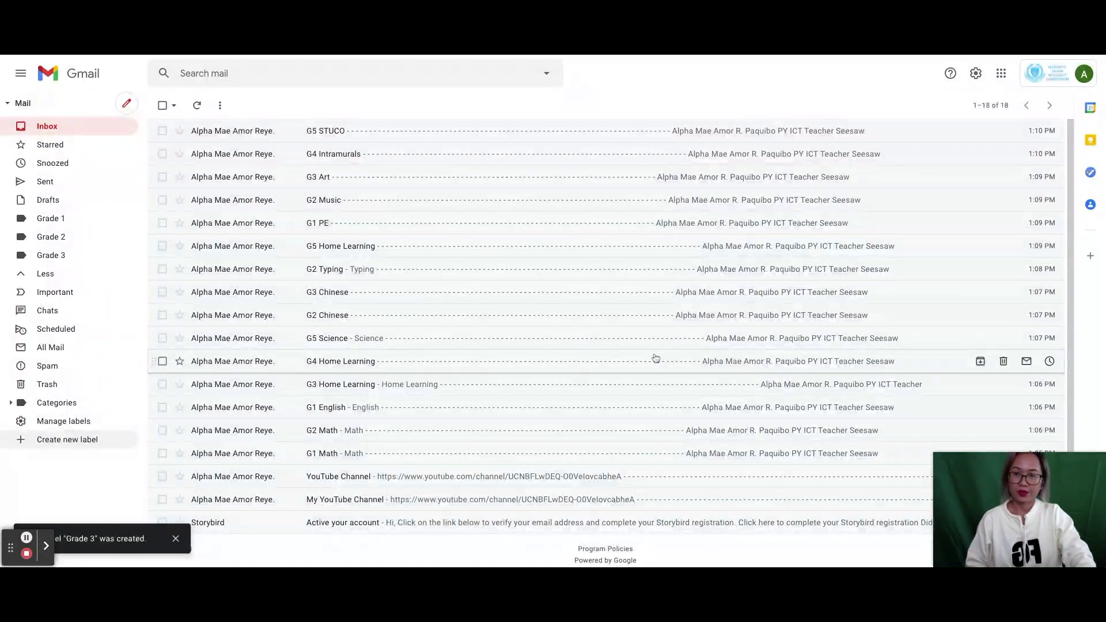
left_click(46, 439)
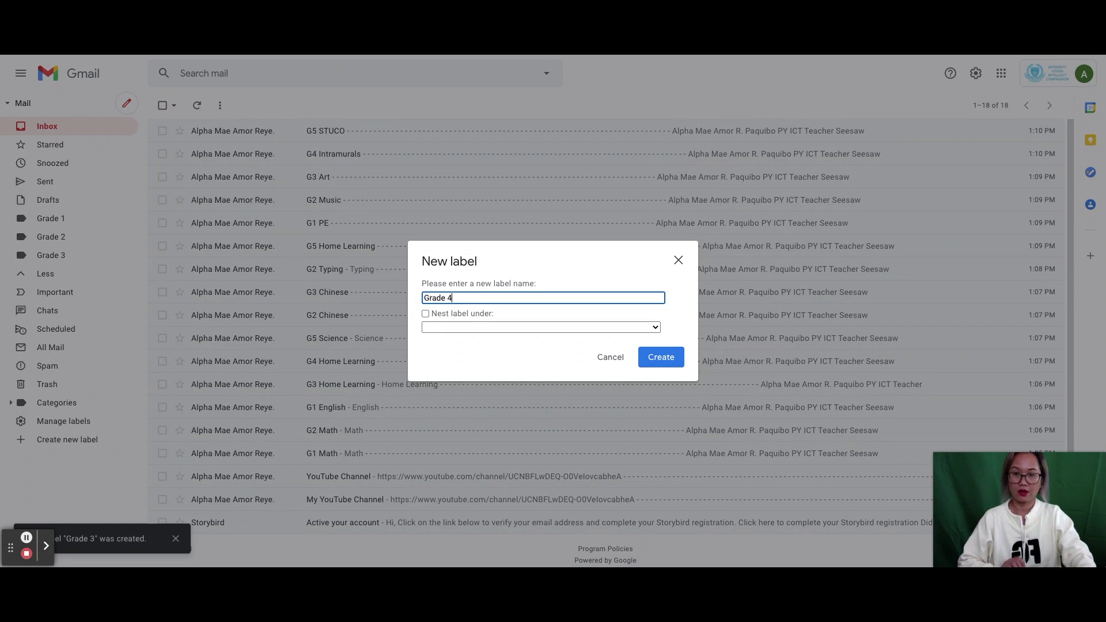
left_click(663, 360)
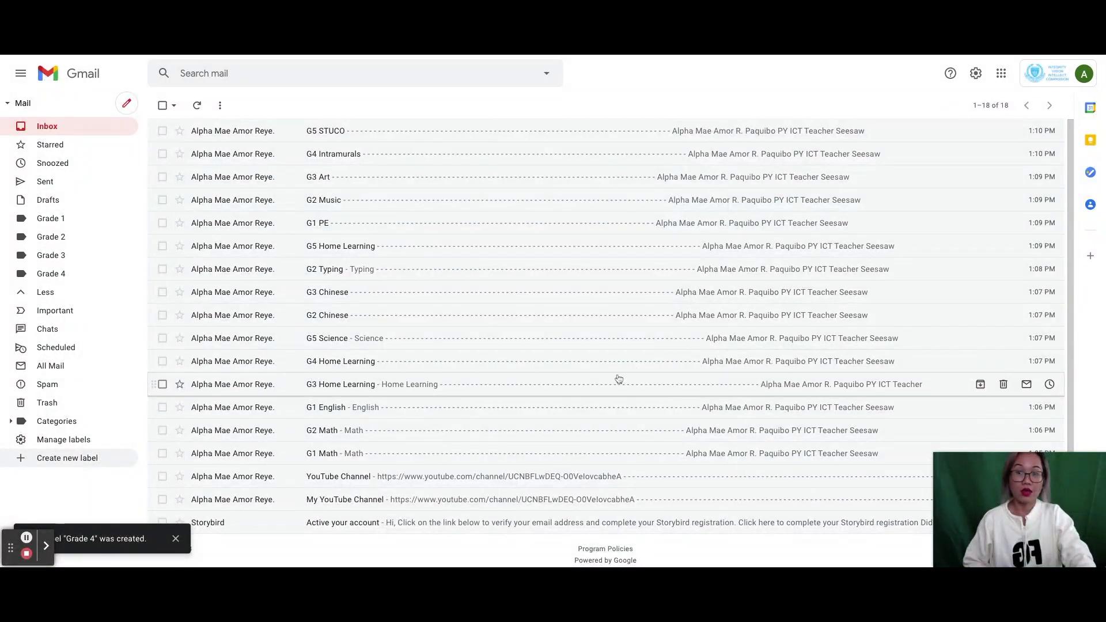
left_click(42, 458)
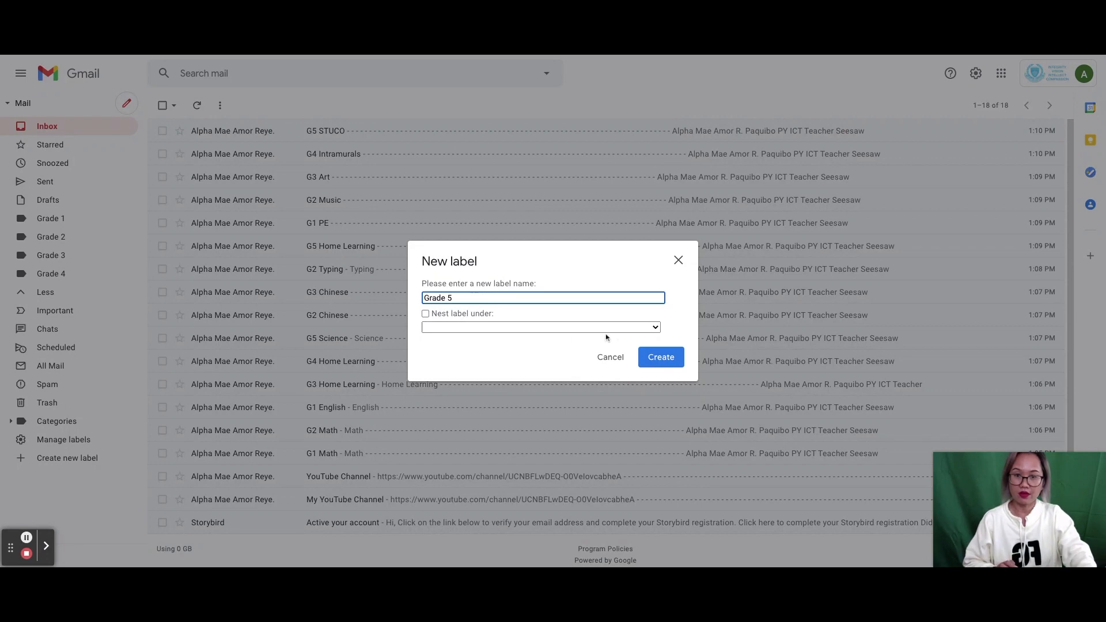
left_click(656, 357)
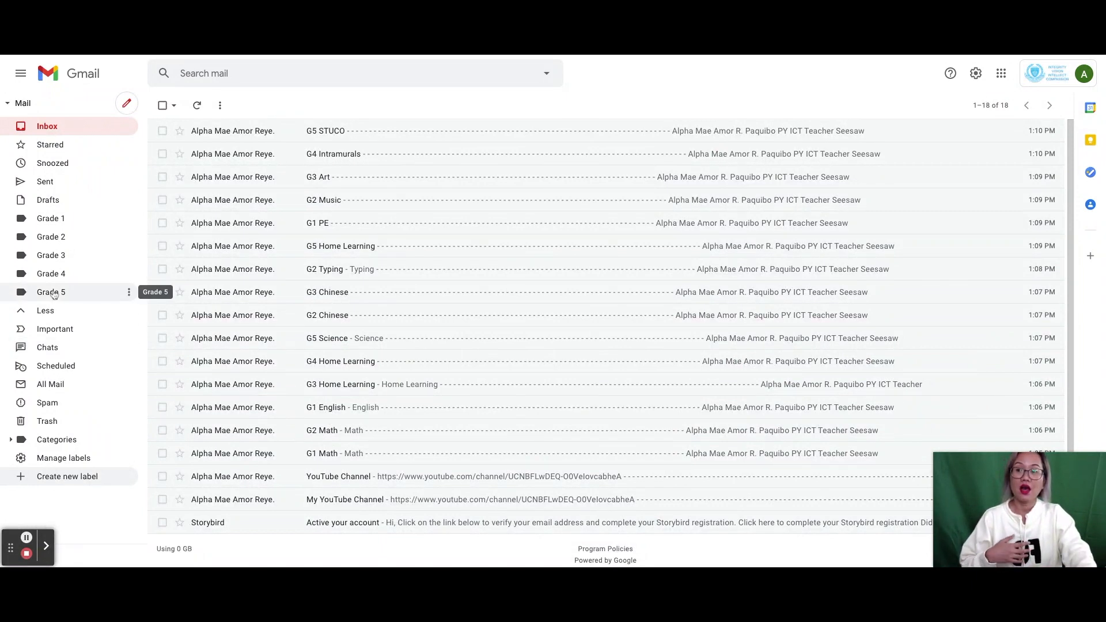
- Create a STUCO label nested under Grade 5
left_click(62, 476)
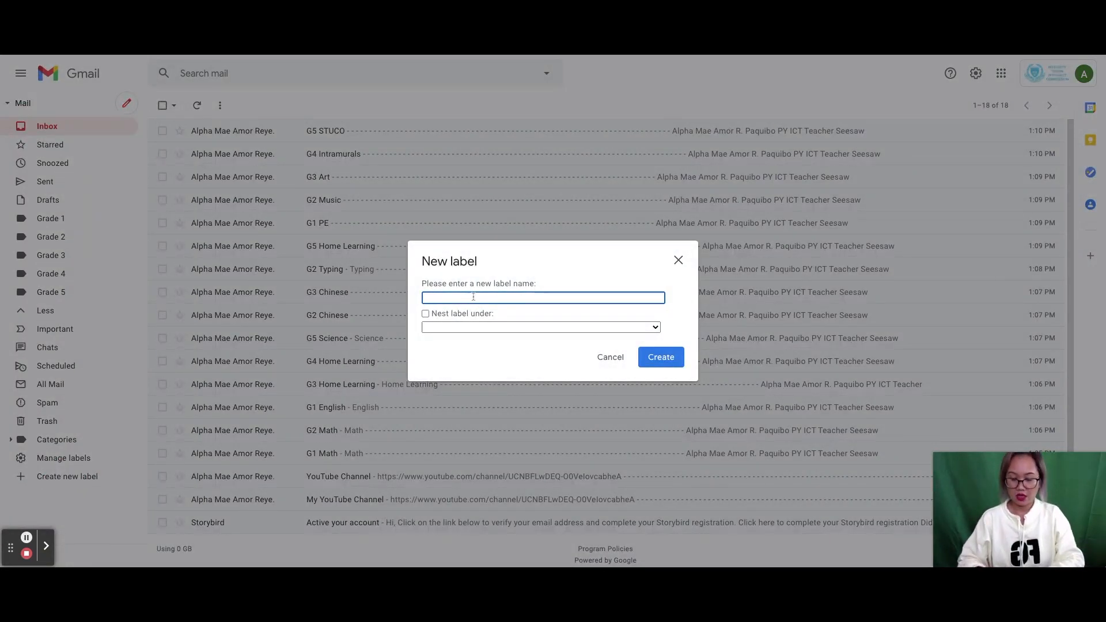
type("STUCO")
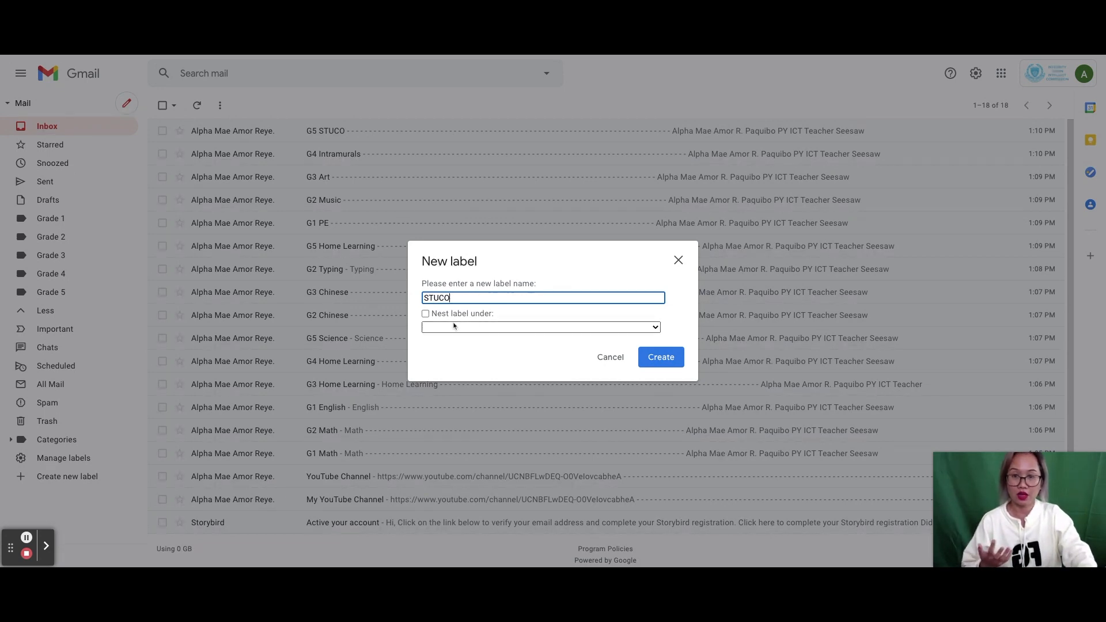
left_click(473, 330)
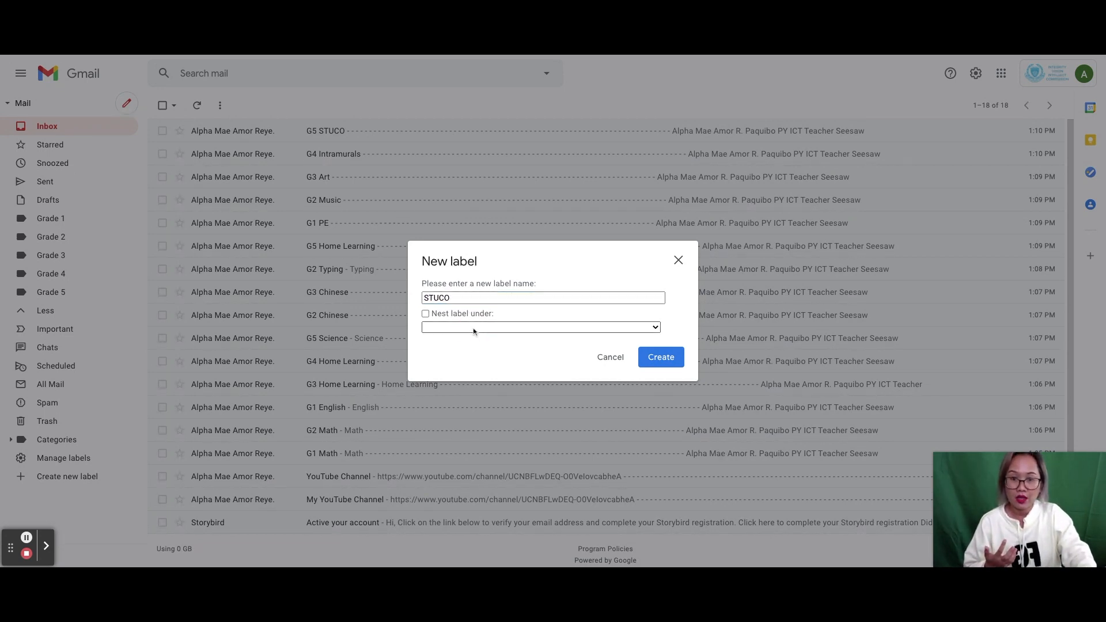
left_click(448, 384)
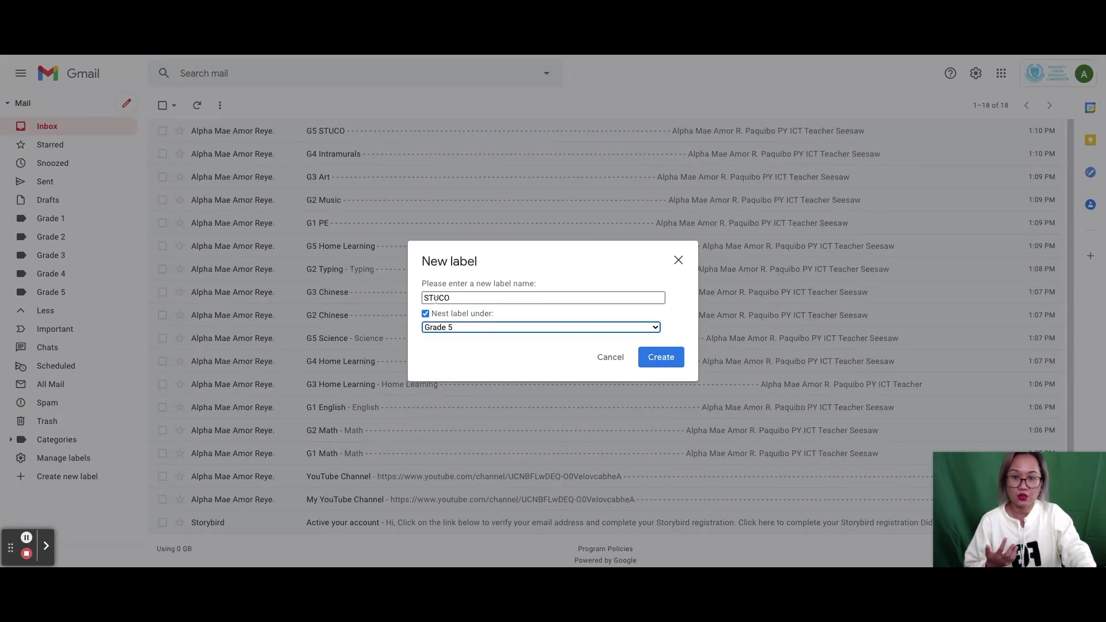
left_click(658, 358)
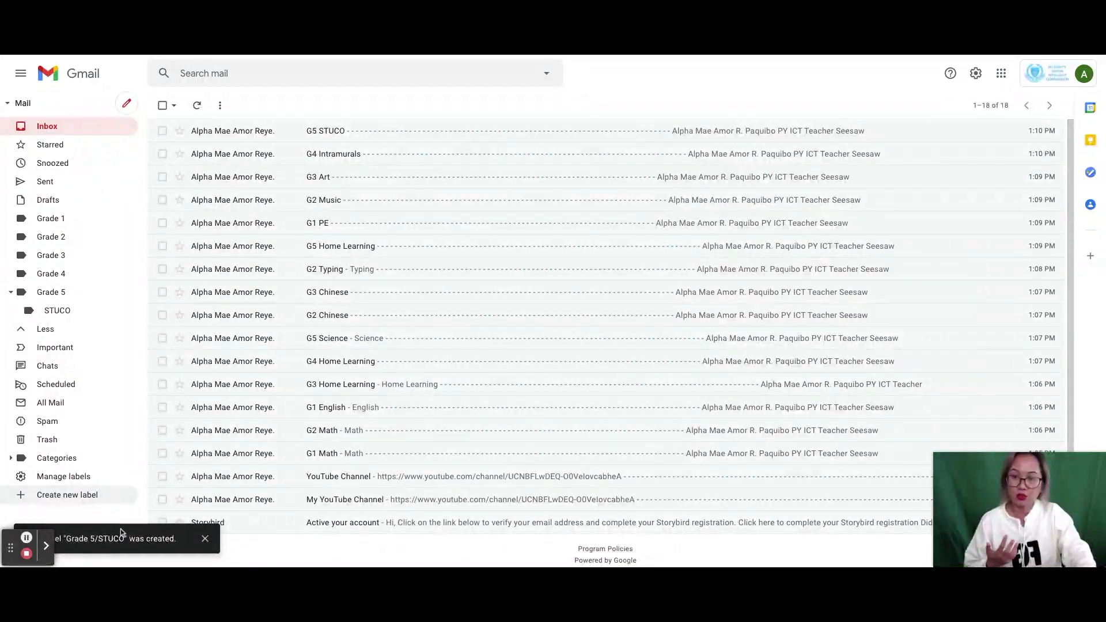
- Create a Home Learning label nested under Grade 5, fixing the misspelled name
left_click(58, 496)
type("H")
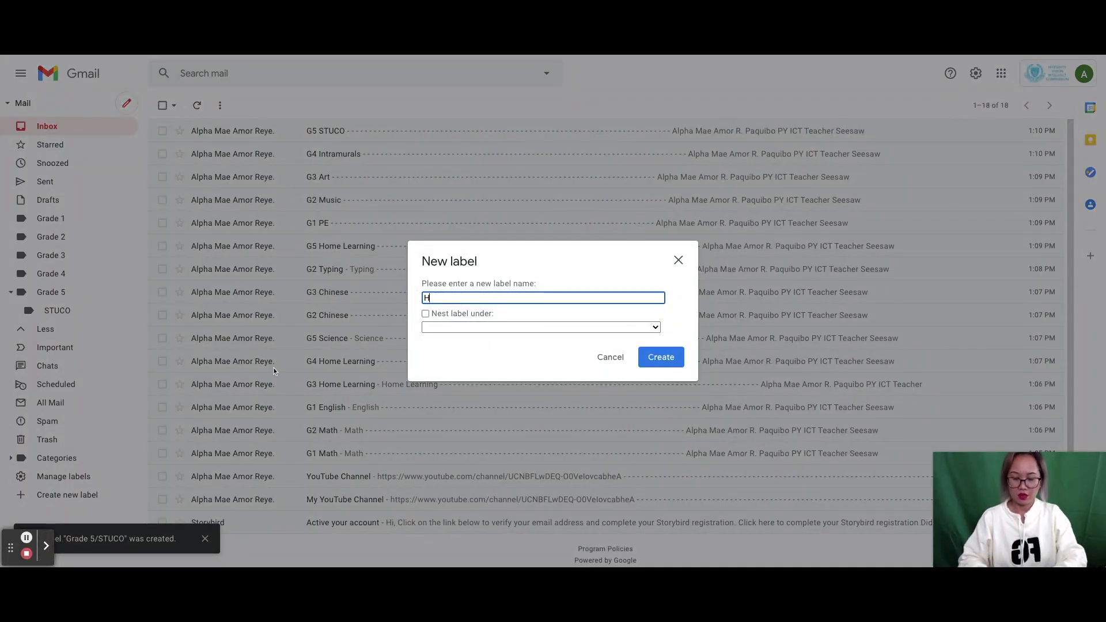
type("one Learning")
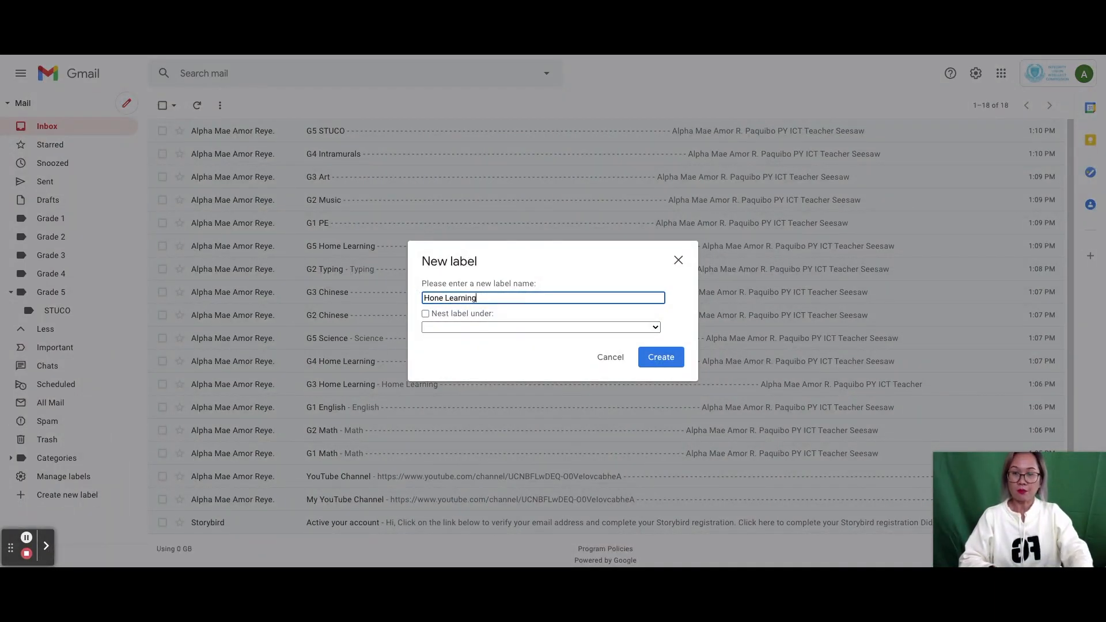
left_click(437, 297)
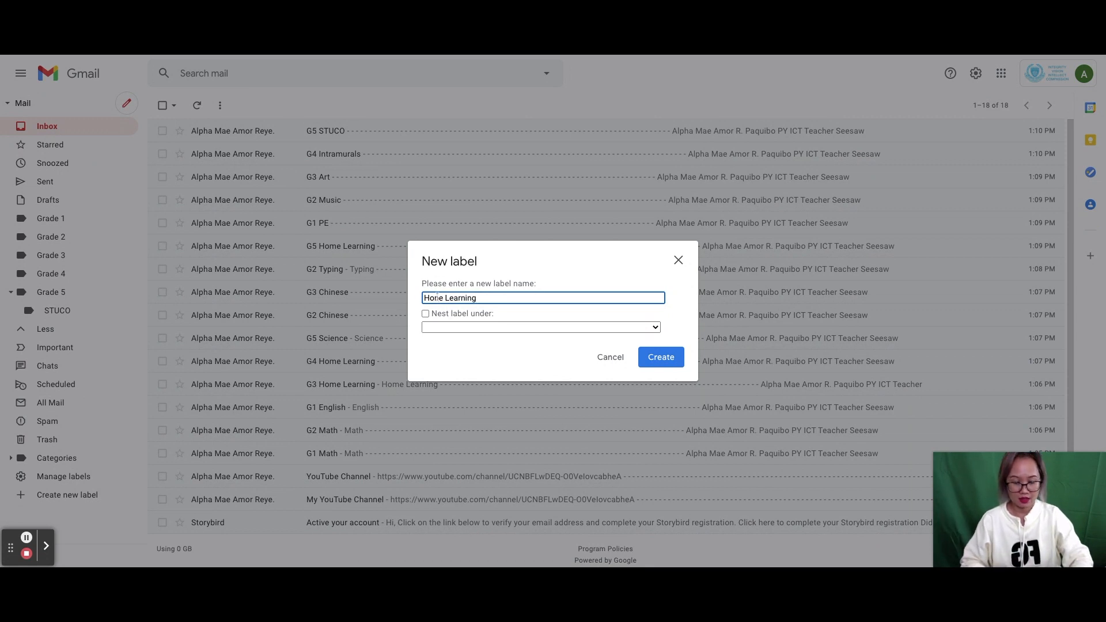
left_click(437, 328)
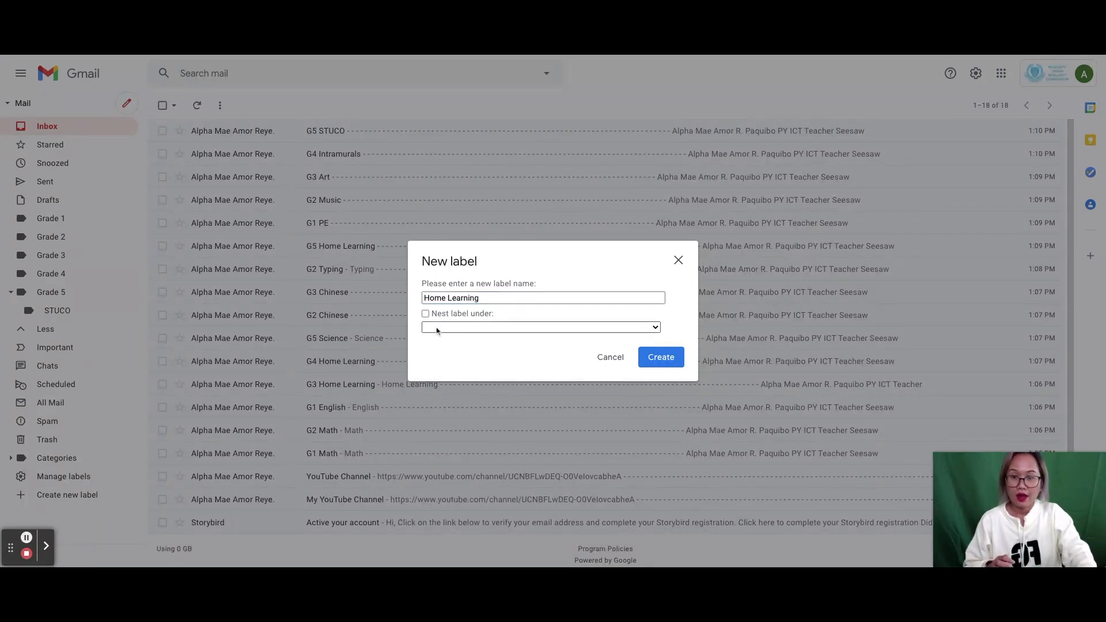
left_click(494, 365)
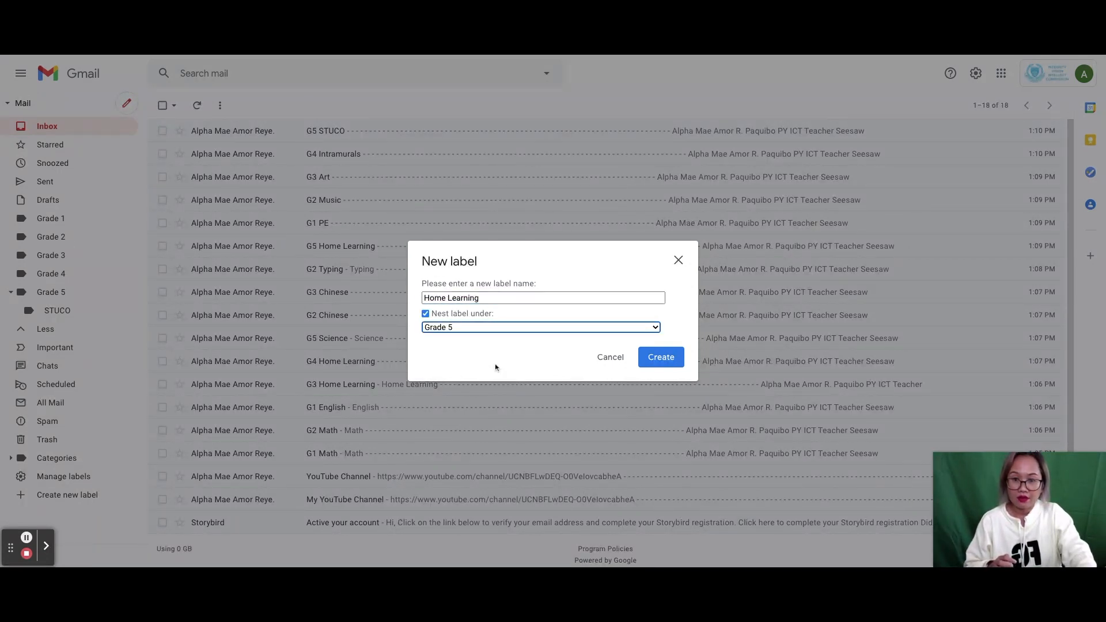
left_click(656, 357)
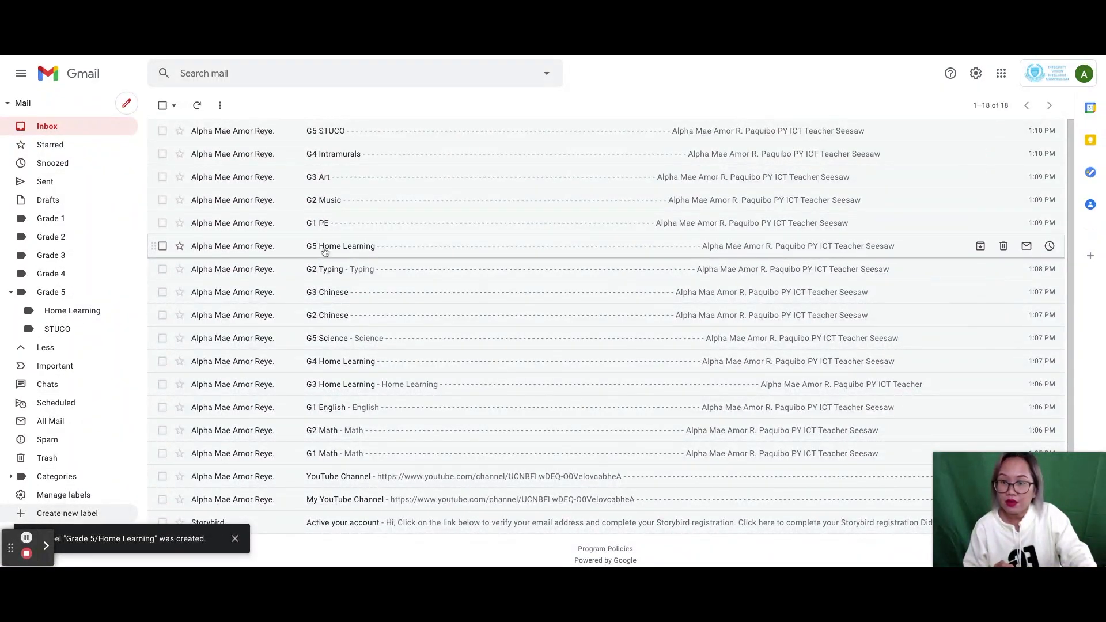
- Create a Science label nested under Grade 5
left_click(63, 513)
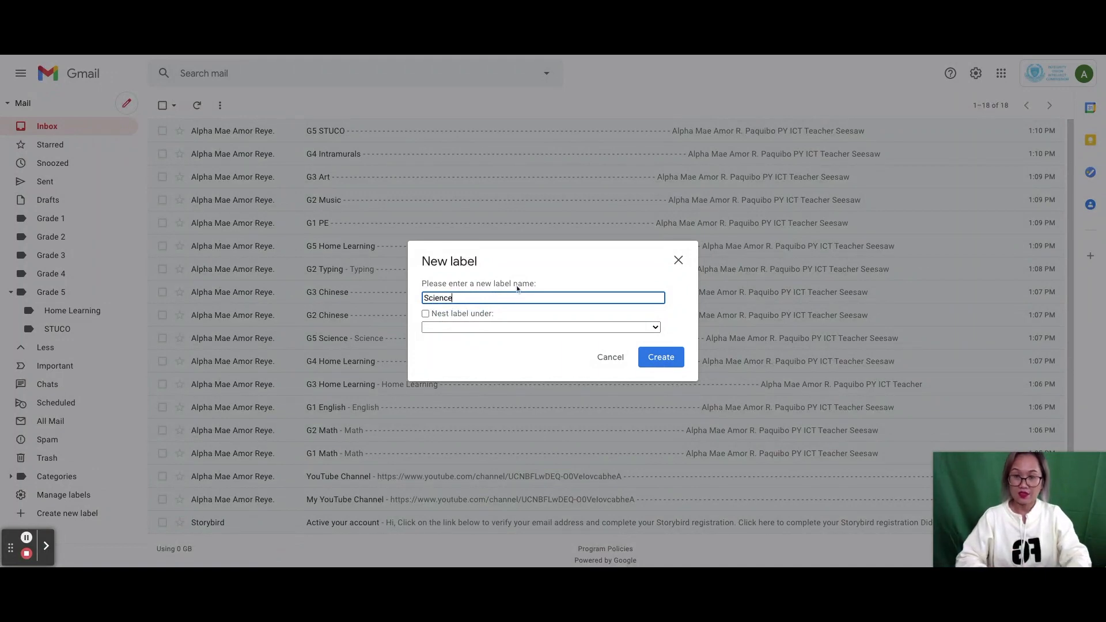
left_click(465, 331)
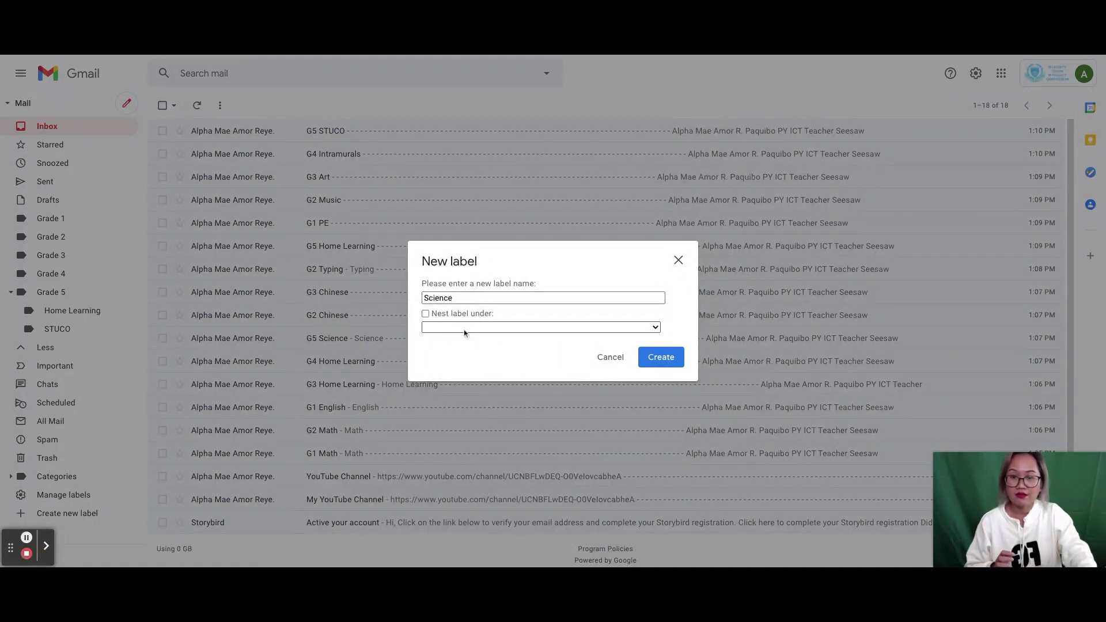
left_click(465, 380)
left_click(648, 358)
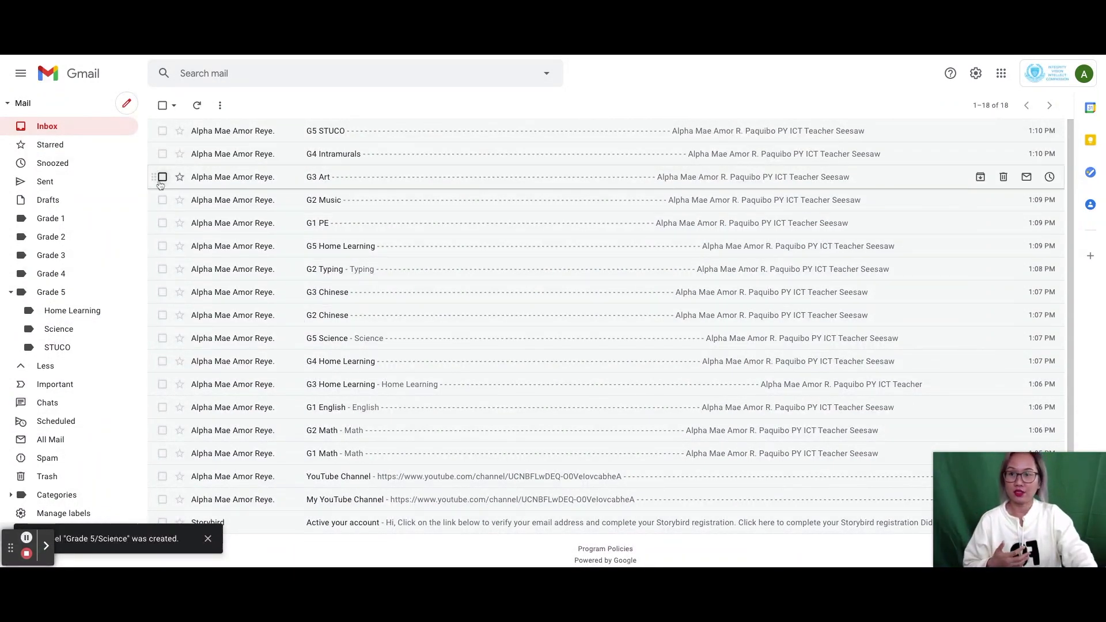
- Move the selected G5 STUCO email into Grade 5/STUCO
left_click(162, 131)
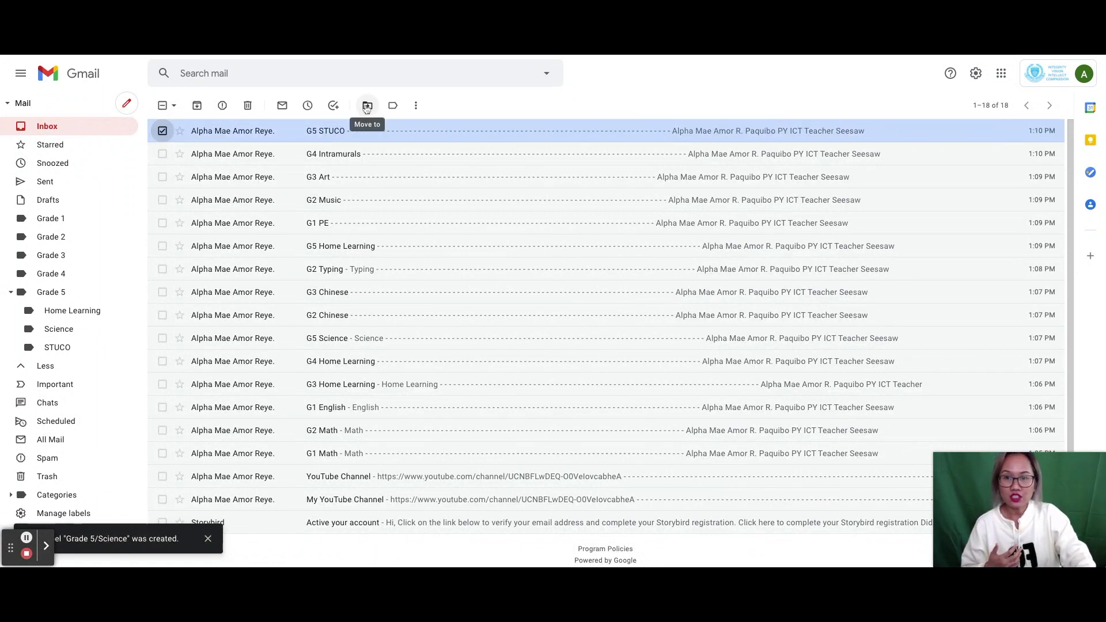
left_click(366, 109)
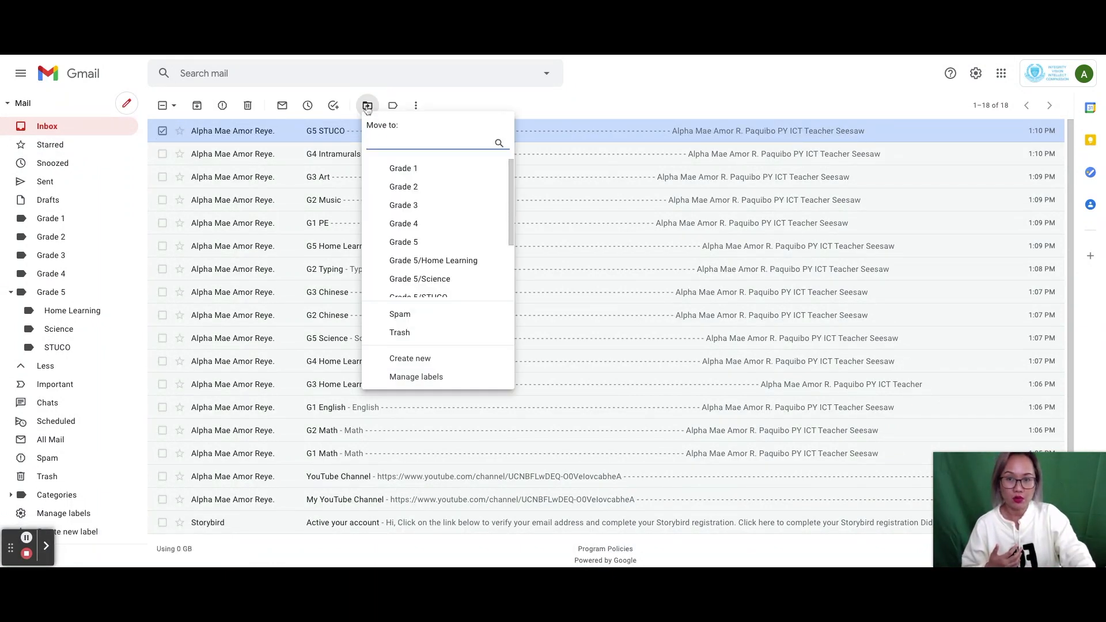
scroll(424, 236, "down", 1)
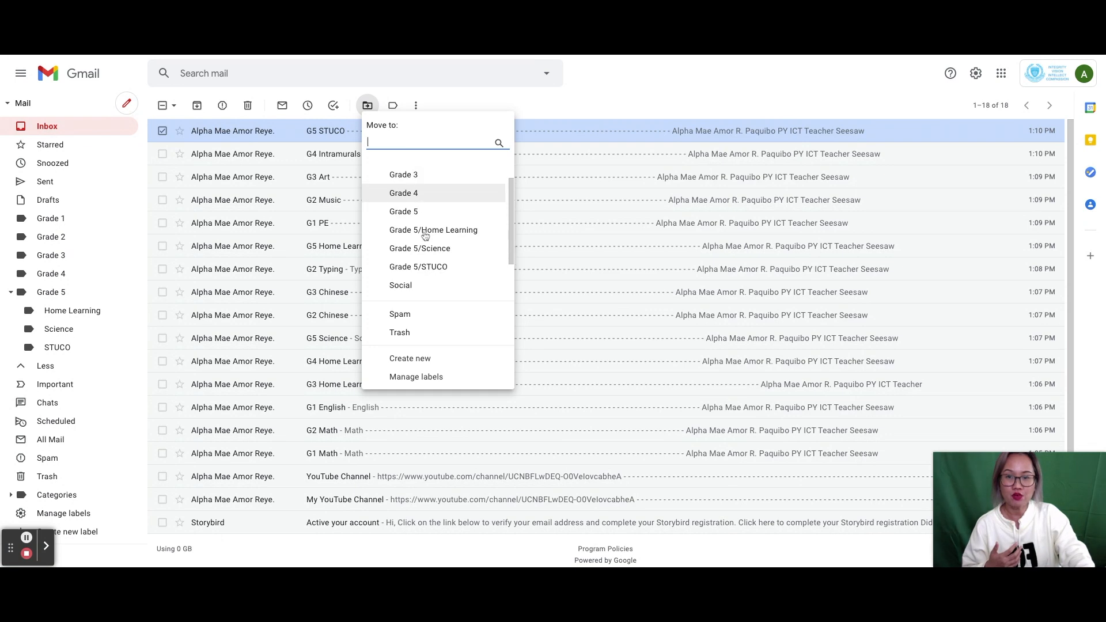
left_click(426, 267)
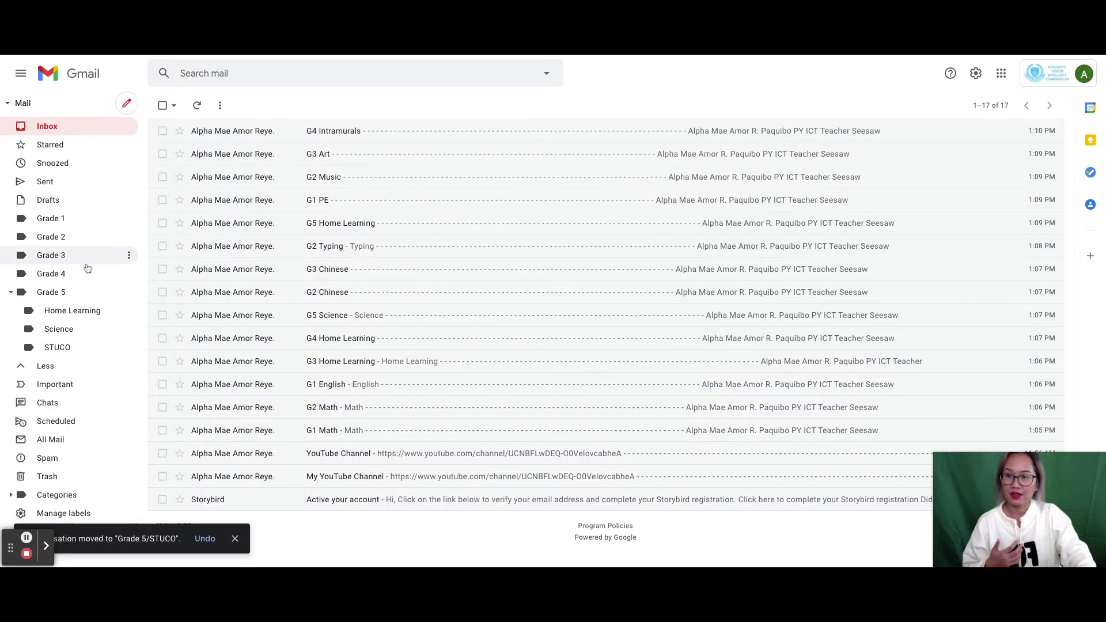
- Move the G4 Intramurals and G4 Home Learning emails into Grade 4
left_click(162, 131)
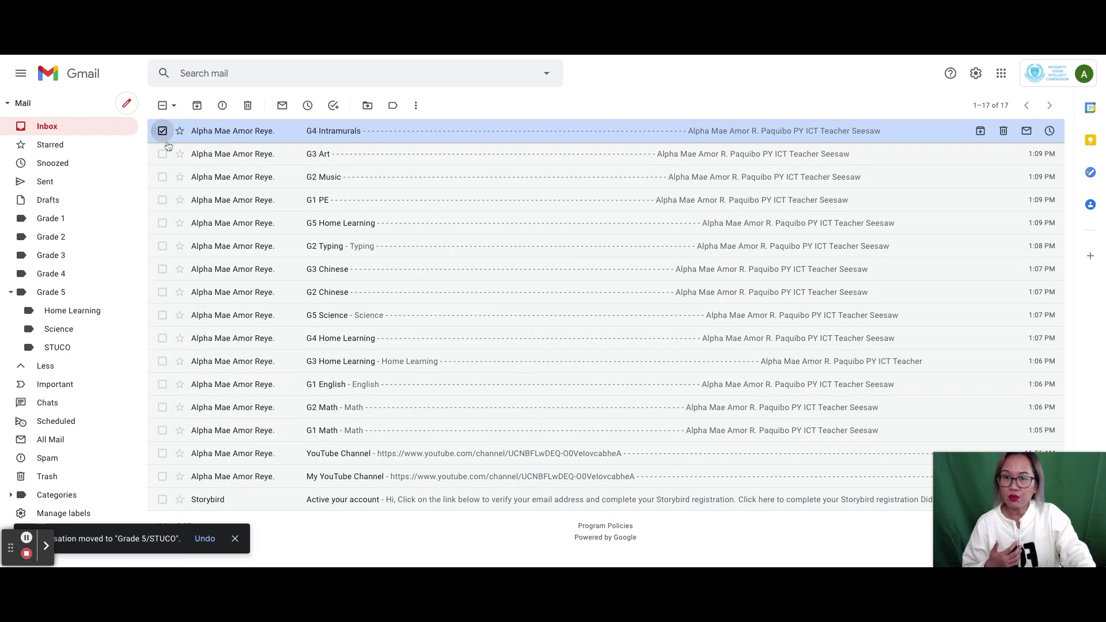
left_click(163, 338)
left_click(367, 106)
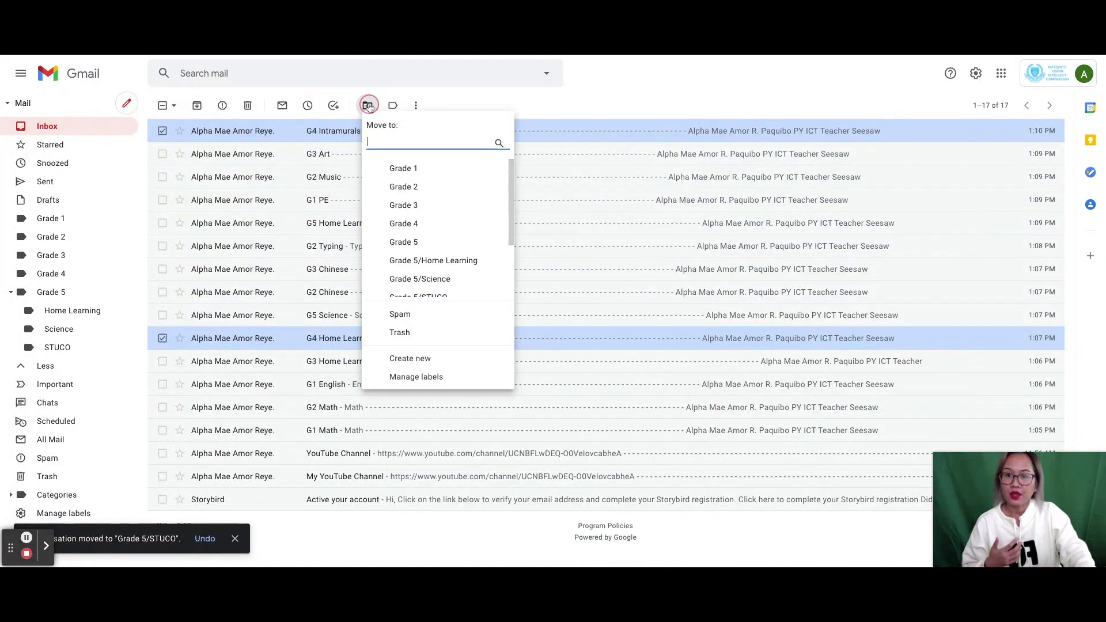
left_click(408, 224)
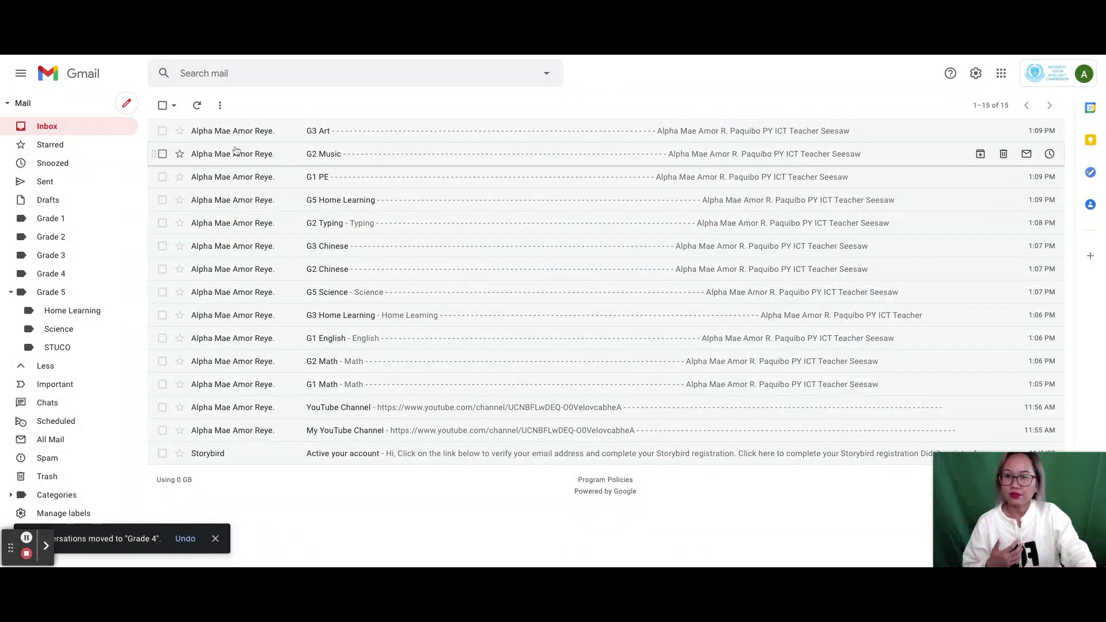
- Move the G3 Art, G3 Chinese and G3 Home Learning emails into Grade 3
left_click(163, 132)
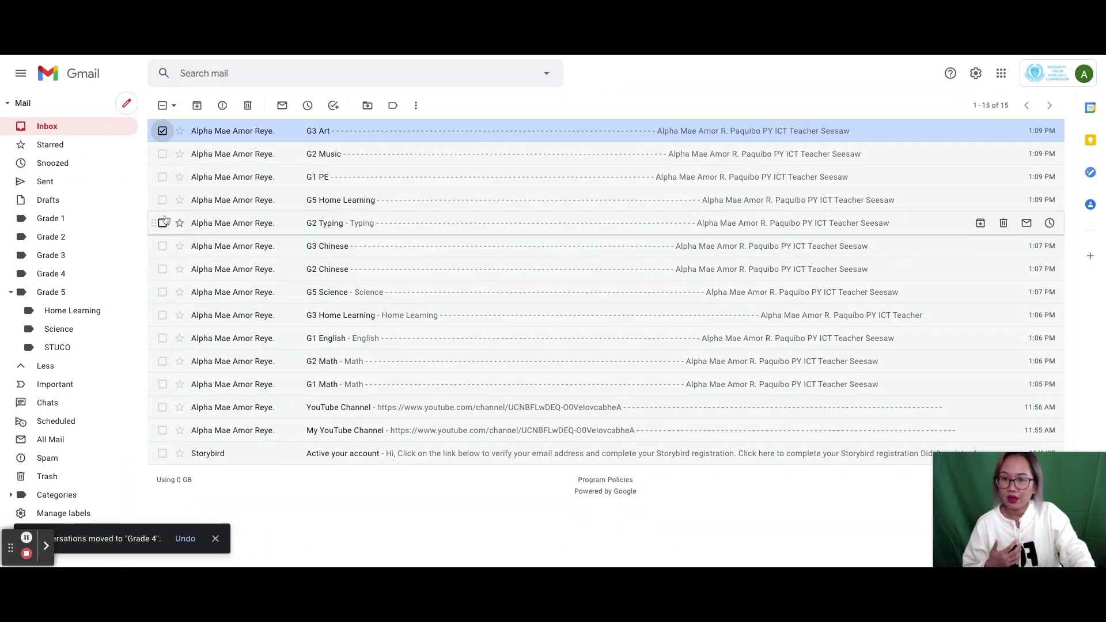
left_click(163, 246)
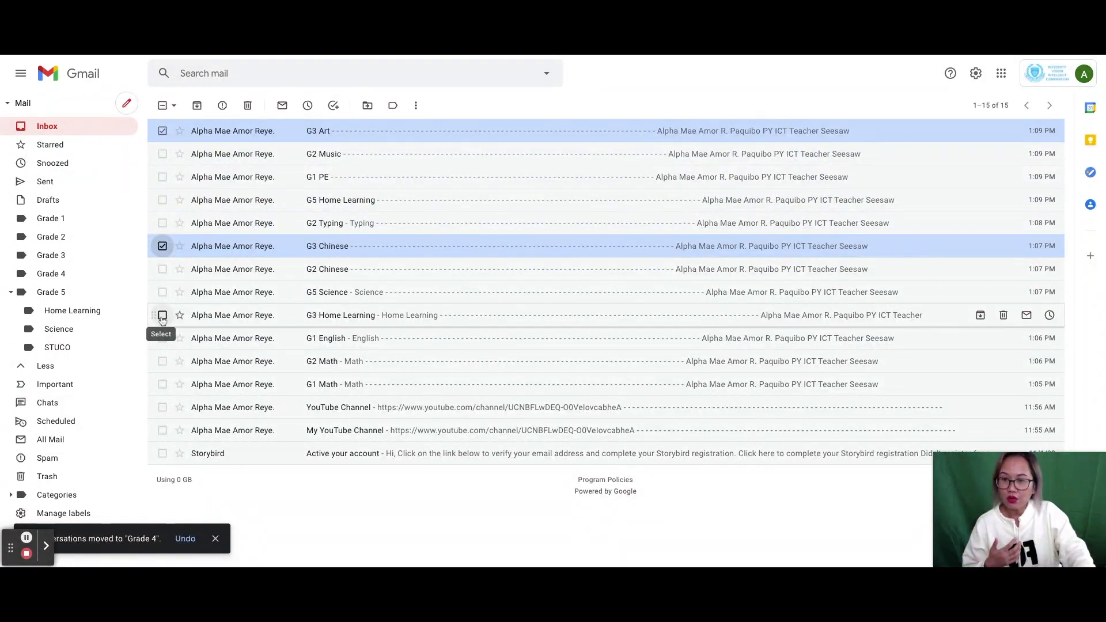
left_click(162, 315)
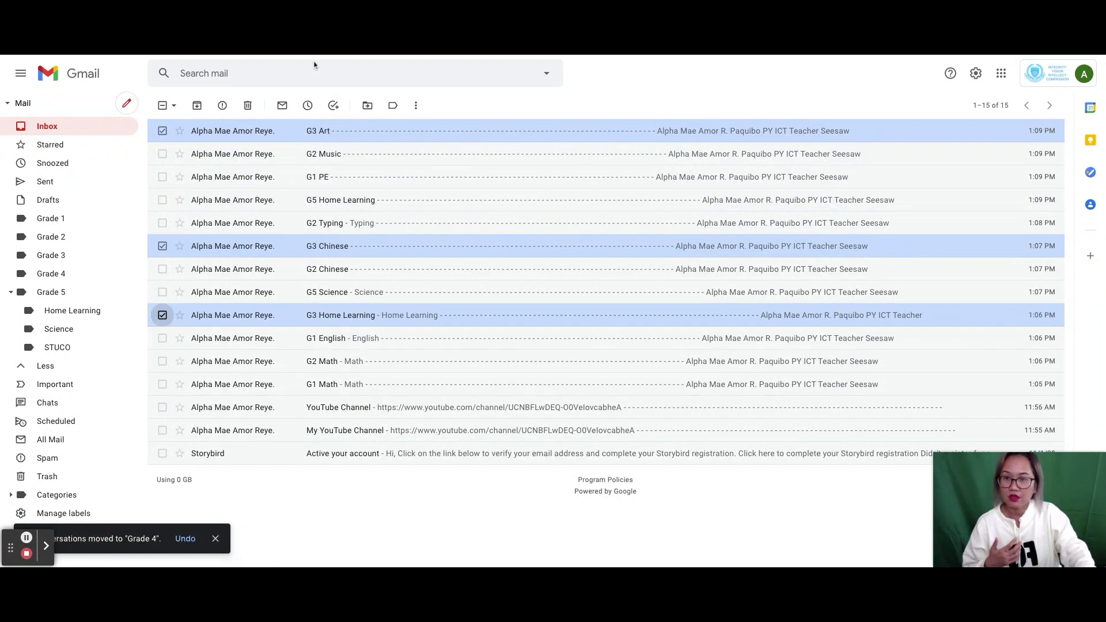
left_click(368, 106)
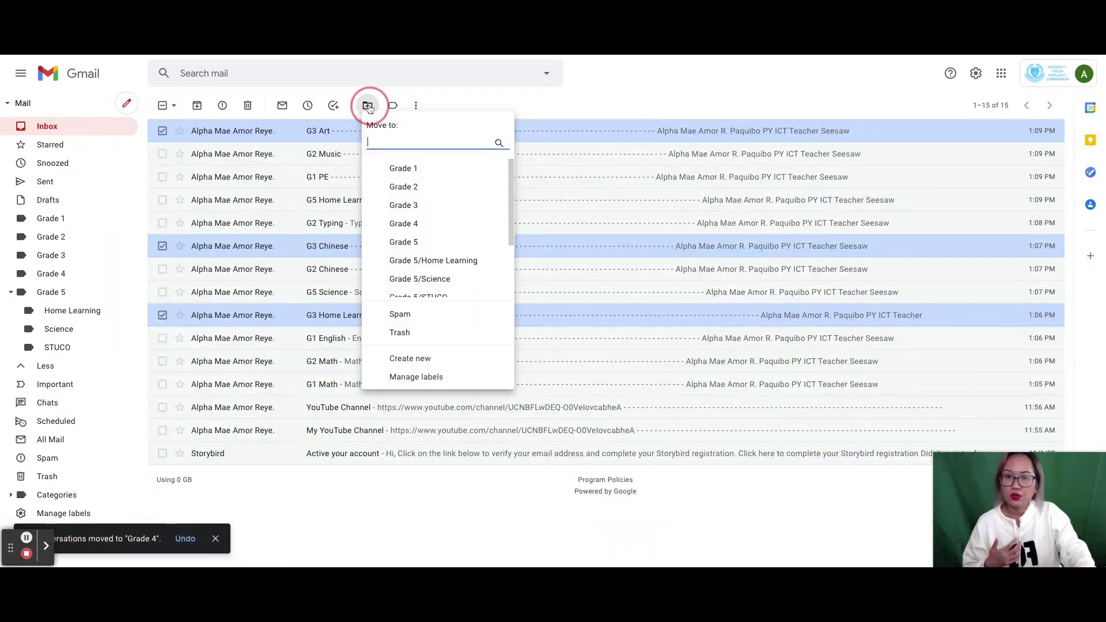
left_click(406, 206)
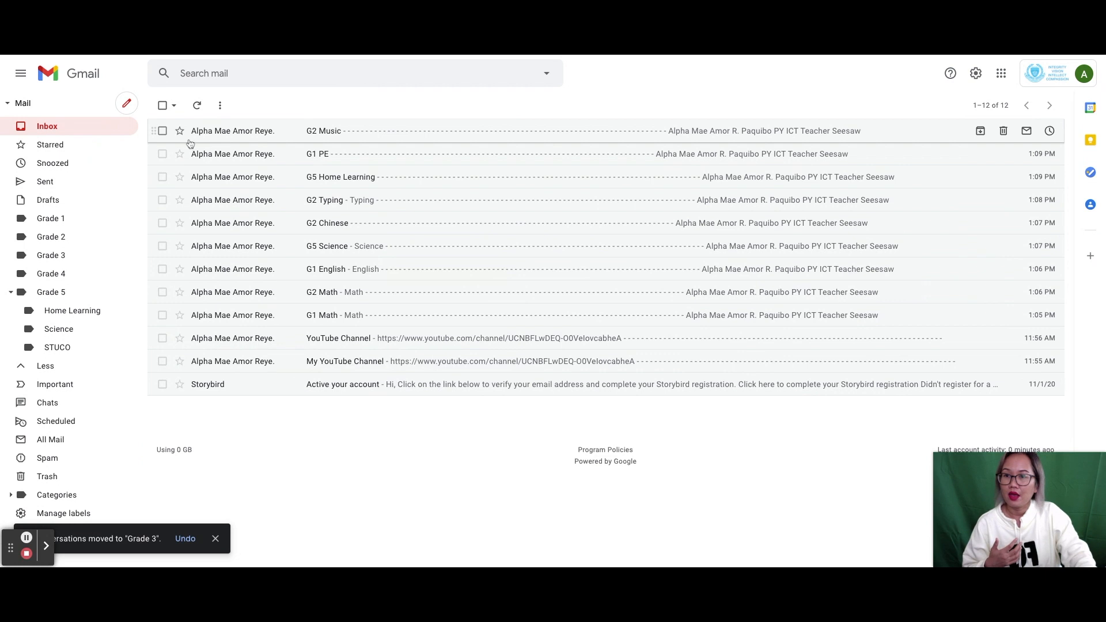
- Move the G2 Music, Typing, Chinese and Math emails into Grade 2
left_click(162, 131)
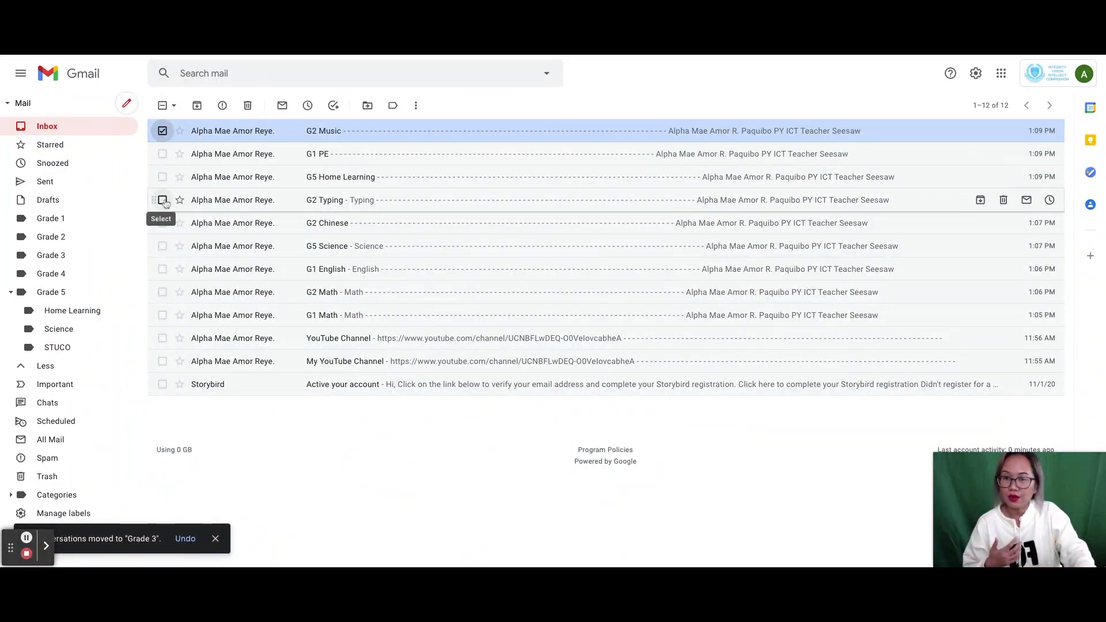
left_click(162, 200)
left_click(163, 223)
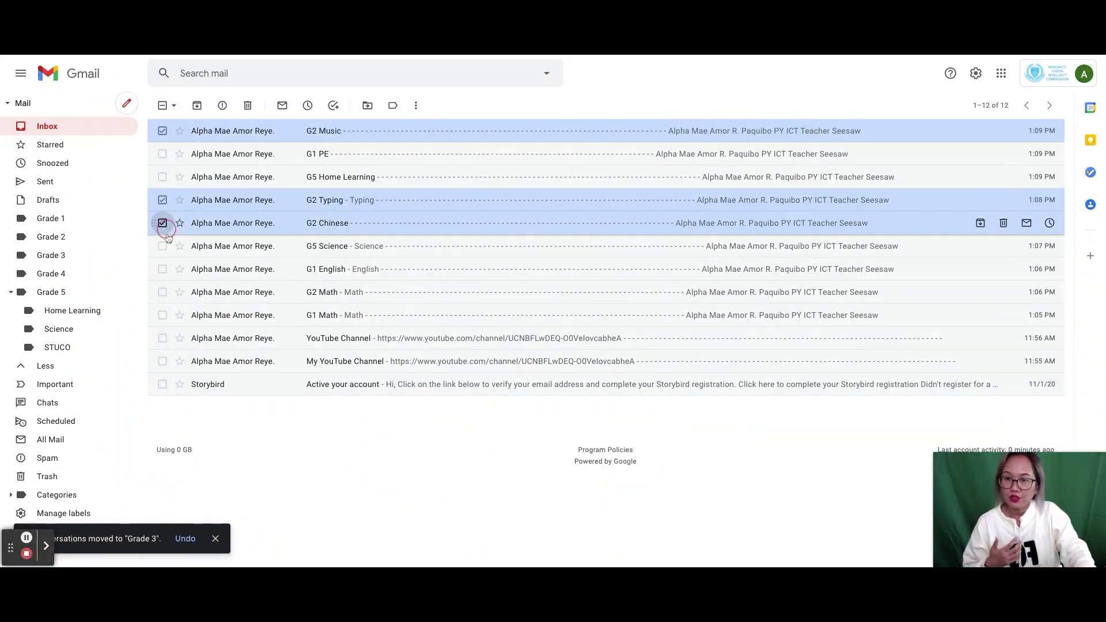
left_click(162, 292)
left_click(366, 105)
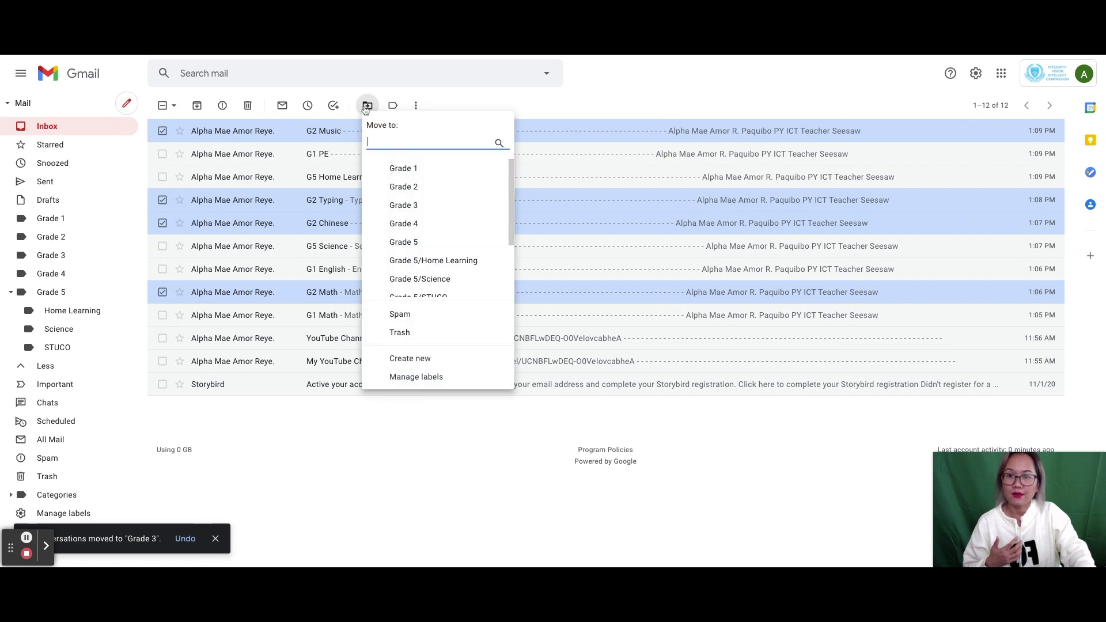
left_click(401, 185)
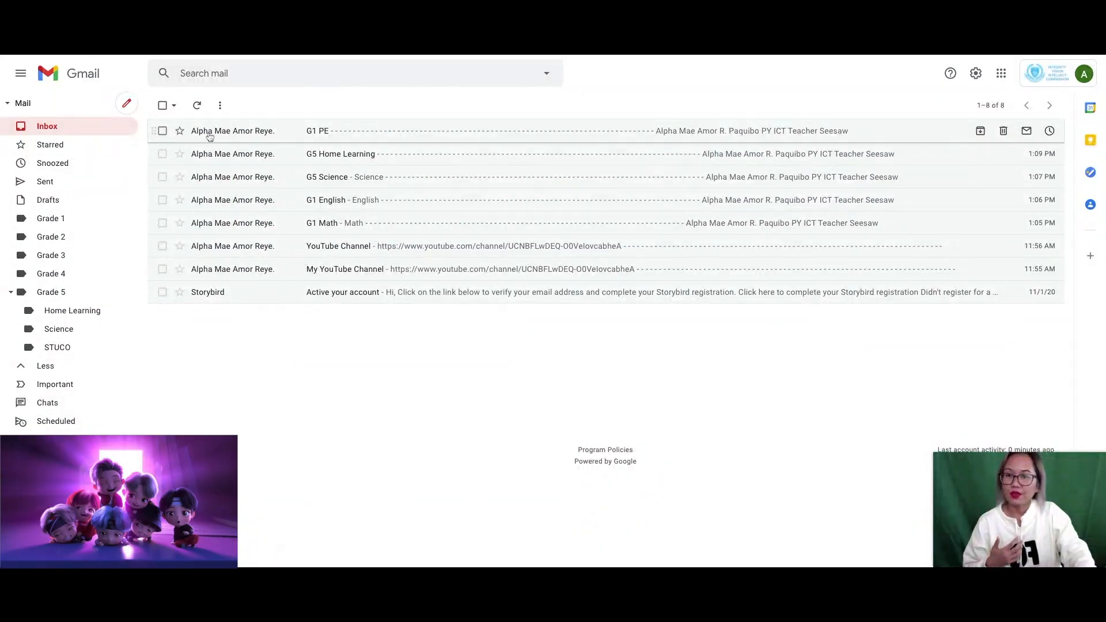
- Move the G1 PE, G1 English and G1 Math emails into the Grade 1 label
left_click(163, 130)
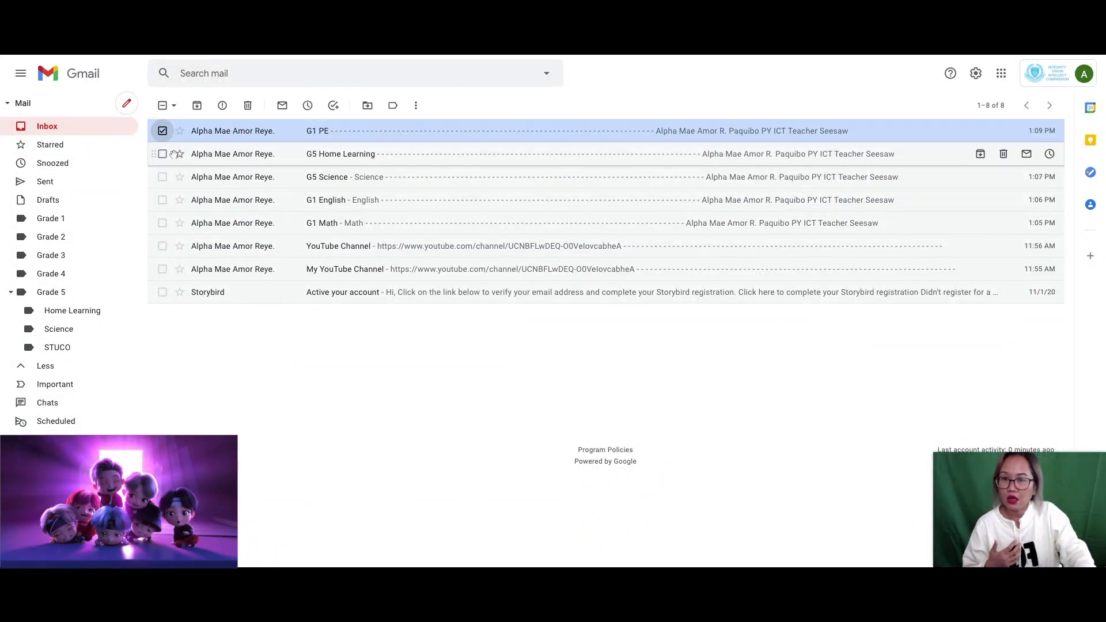
left_click(163, 203)
left_click(163, 223)
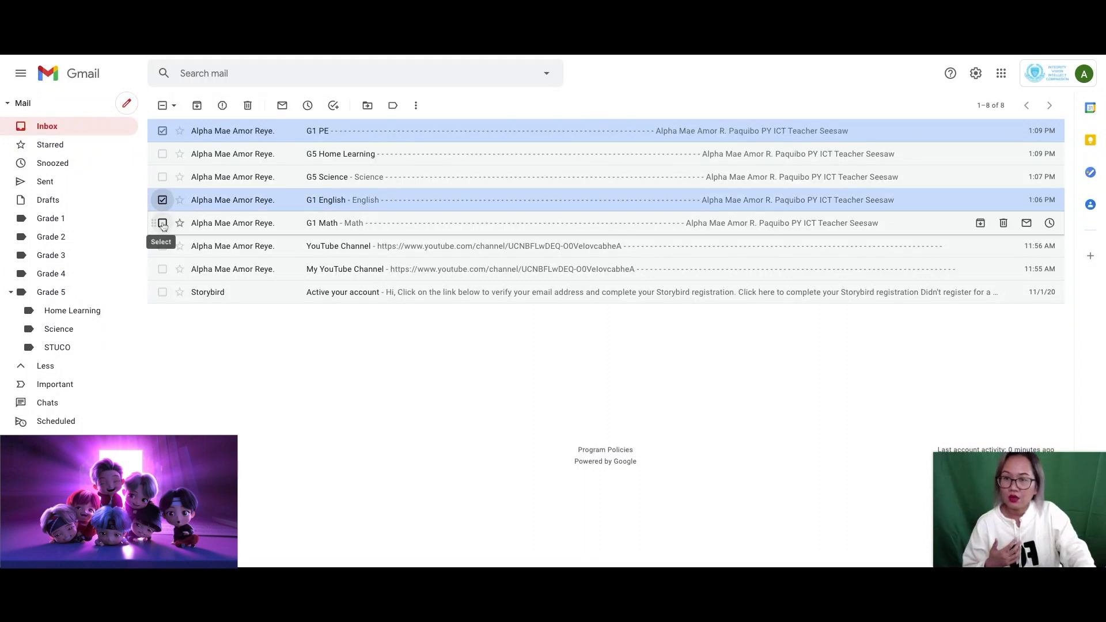
left_click(367, 105)
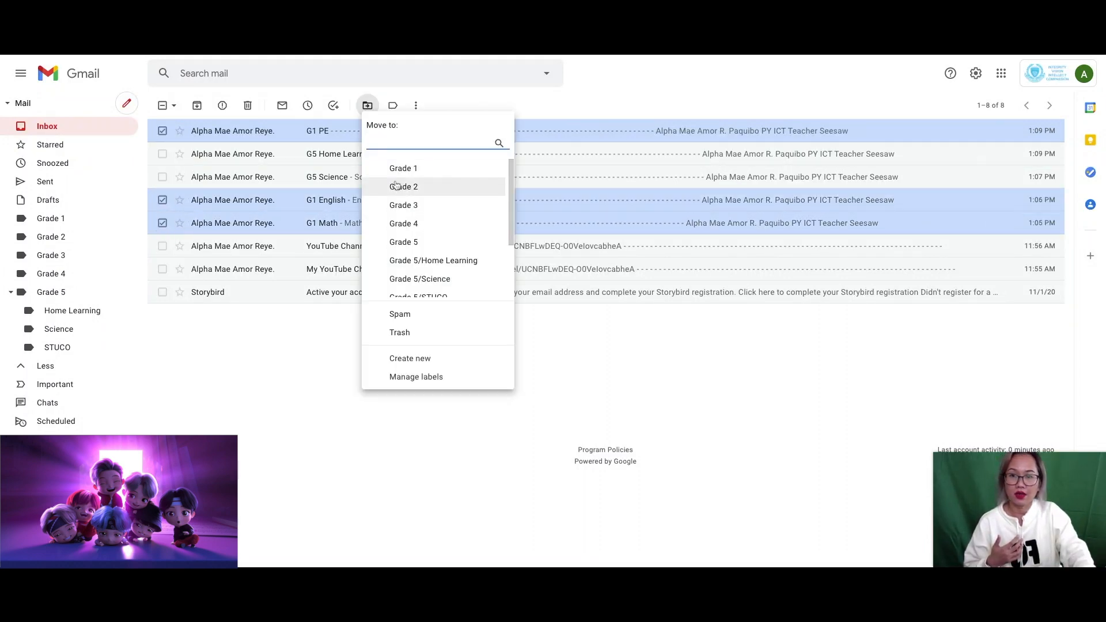
left_click(400, 168)
- File G5 Home Learning under Grade 5/Home Learning and G5 Science under Grade 5/Science
left_click(162, 130)
left_click(368, 106)
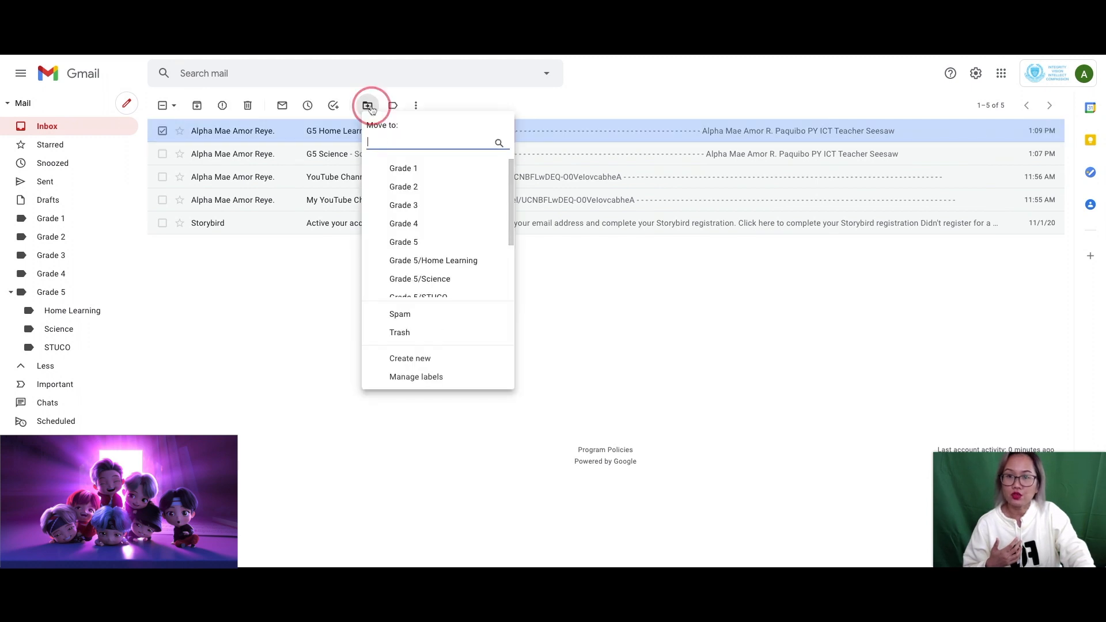
left_click(433, 259)
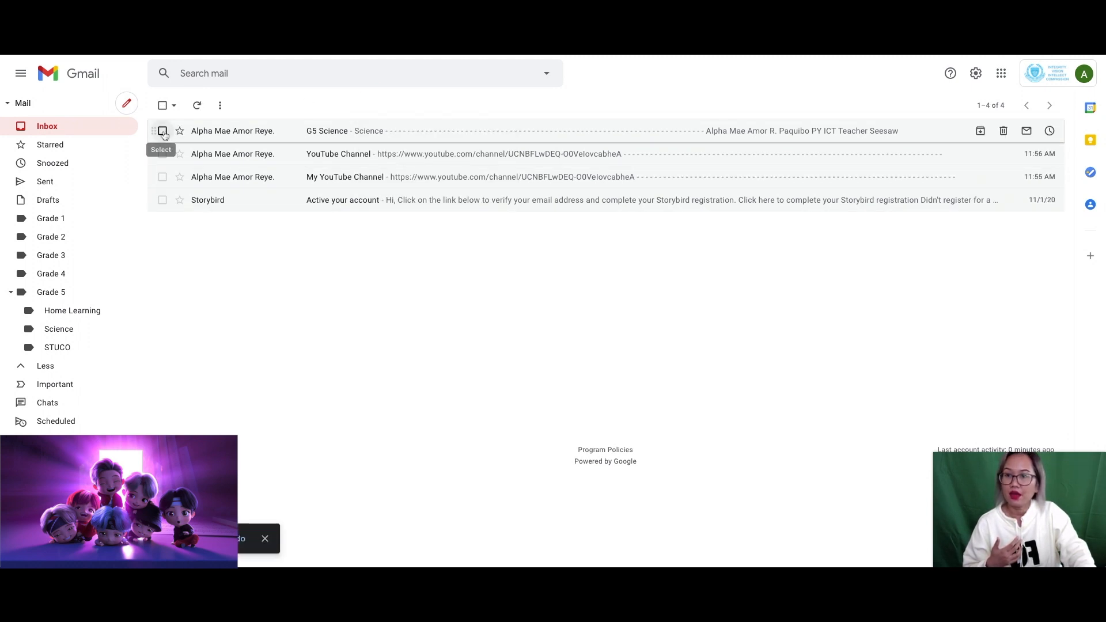
left_click(162, 131)
left_click(366, 107)
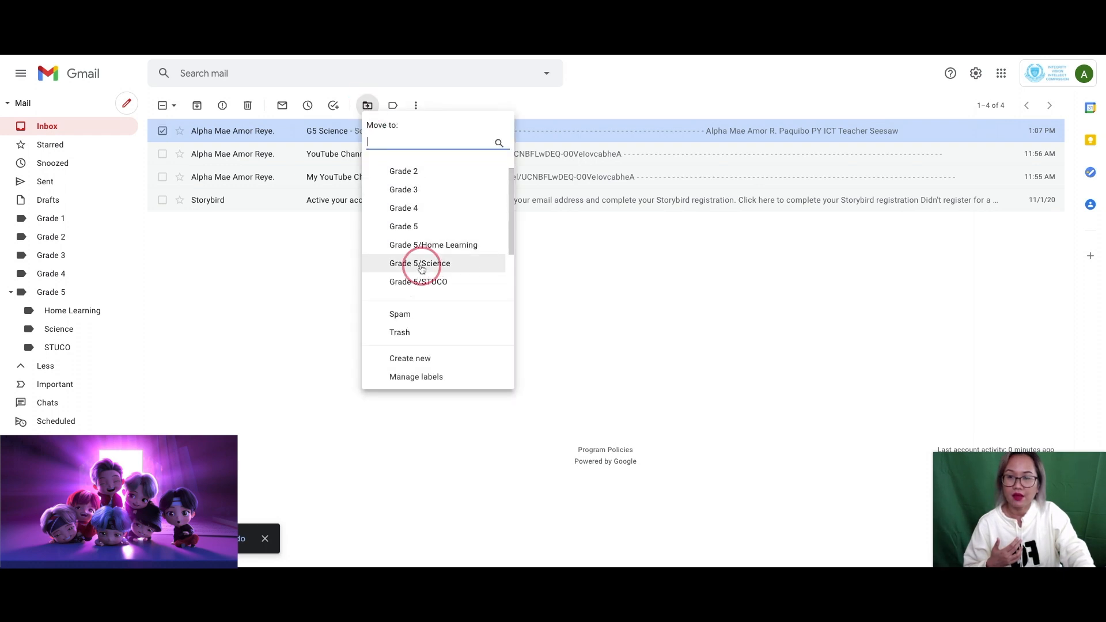
left_click(420, 264)
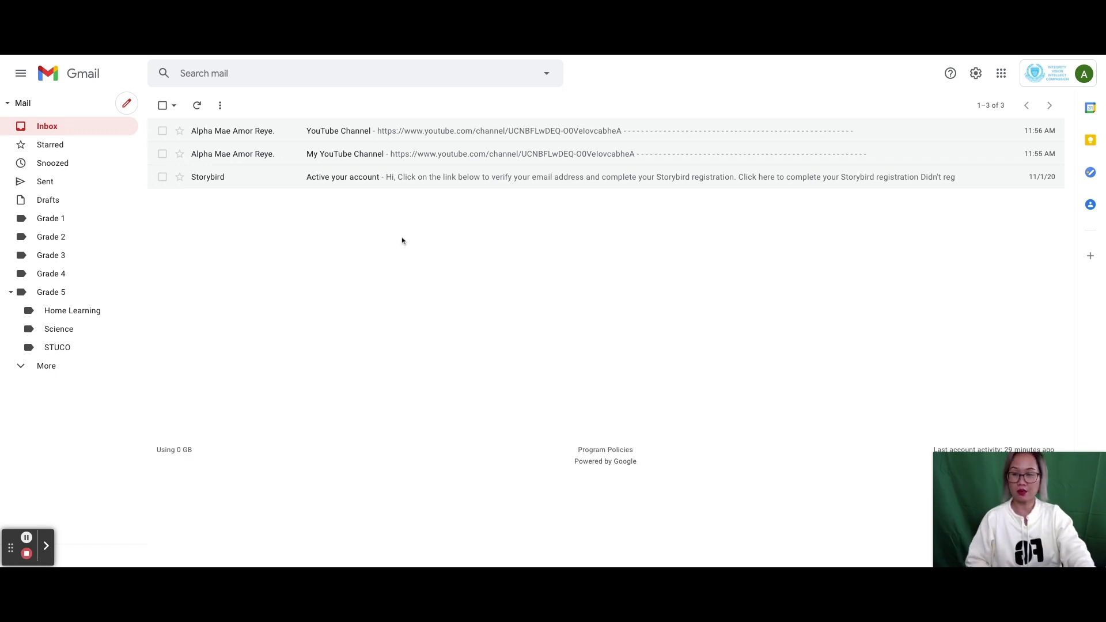
- Open the Grade 1 label to confirm G1 PE, G1 English and G1 Math are there
left_click(45, 223)
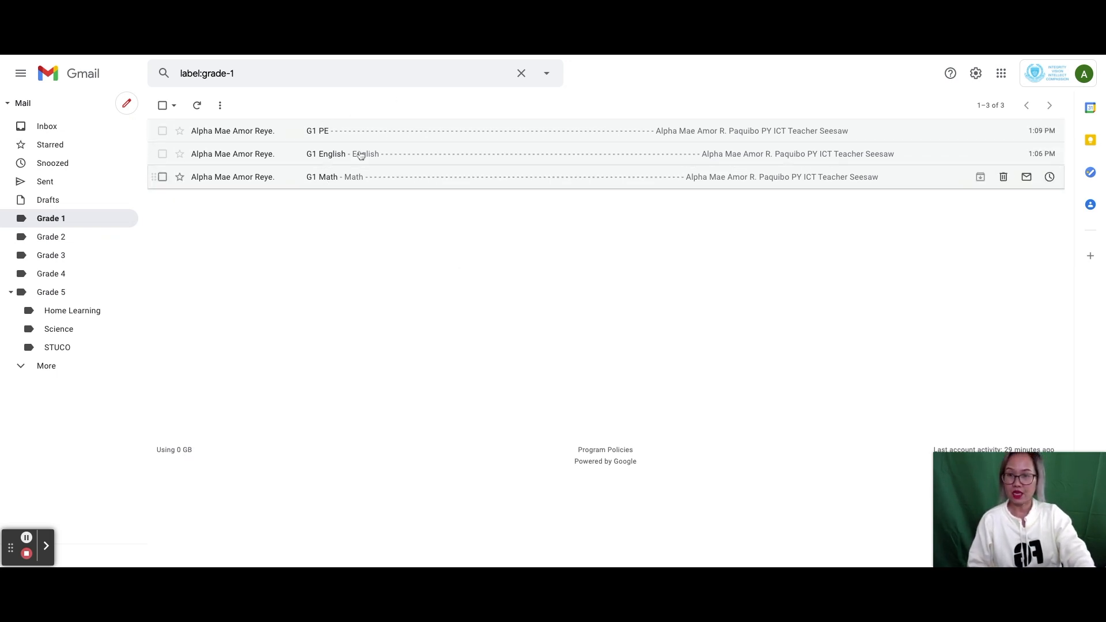
- Check Grade 2 through Grade 5 and the Home Learning, Science and STUCO sublabels
left_click(53, 237)
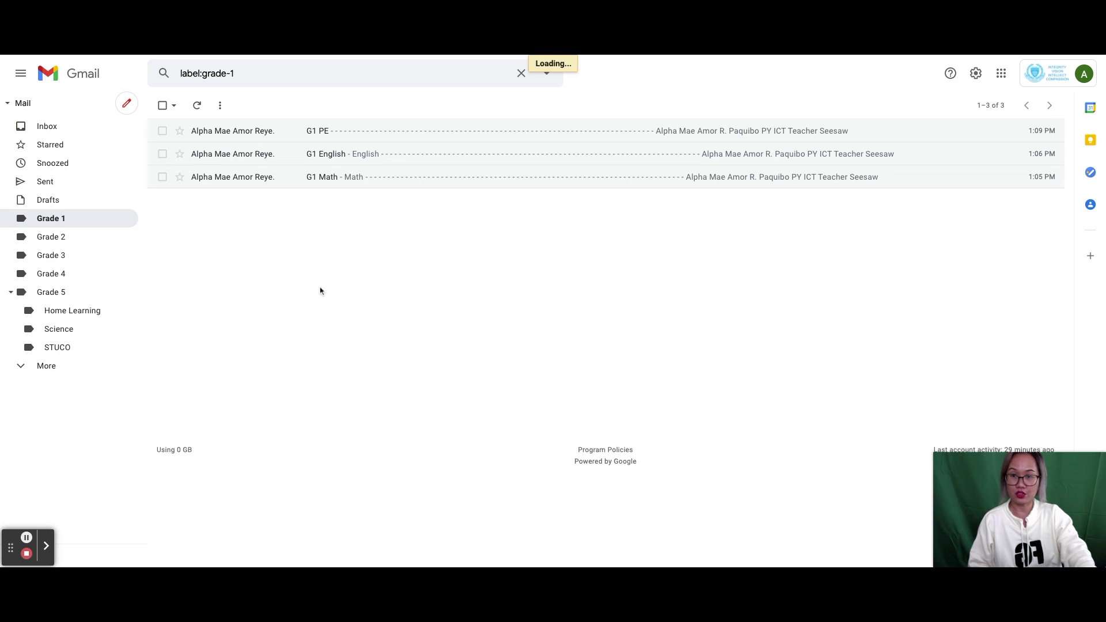
left_click(50, 256)
left_click(50, 275)
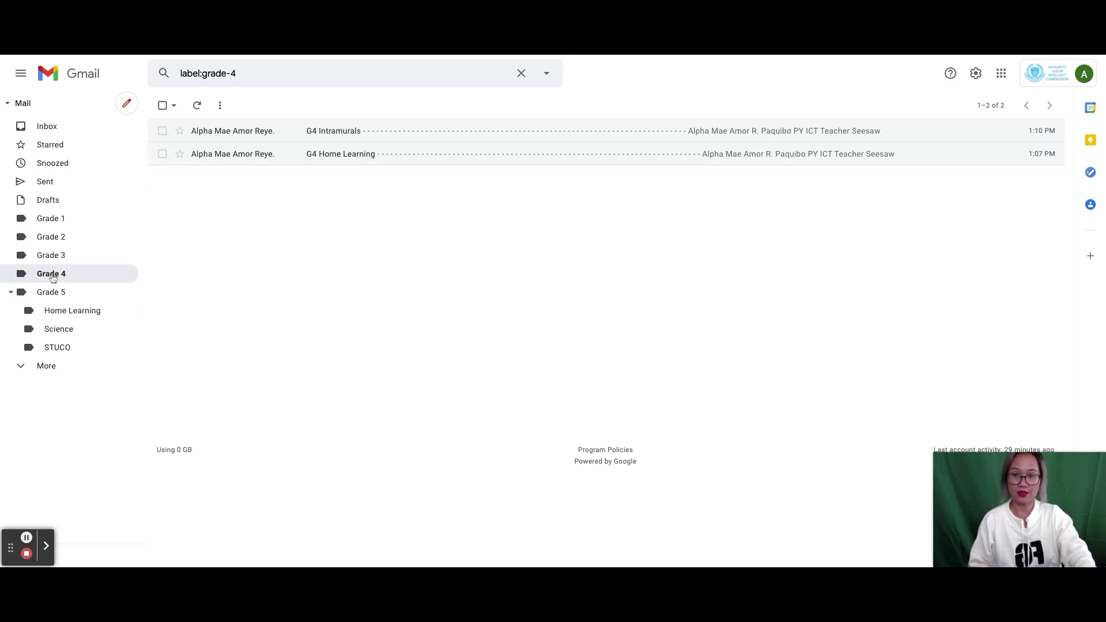
left_click(51, 298)
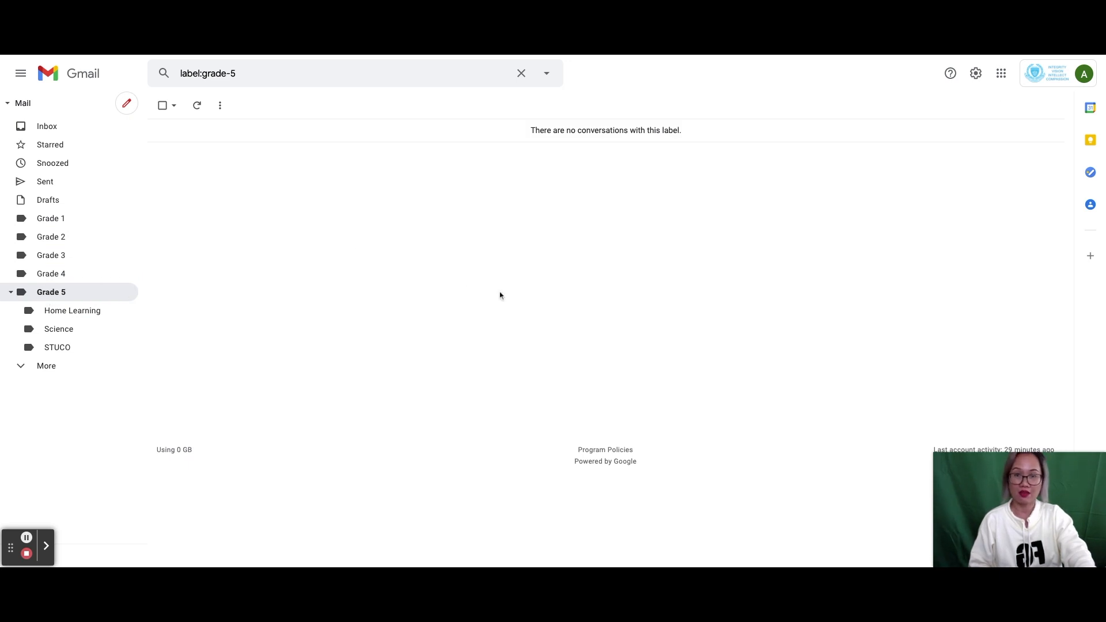
left_click(83, 314)
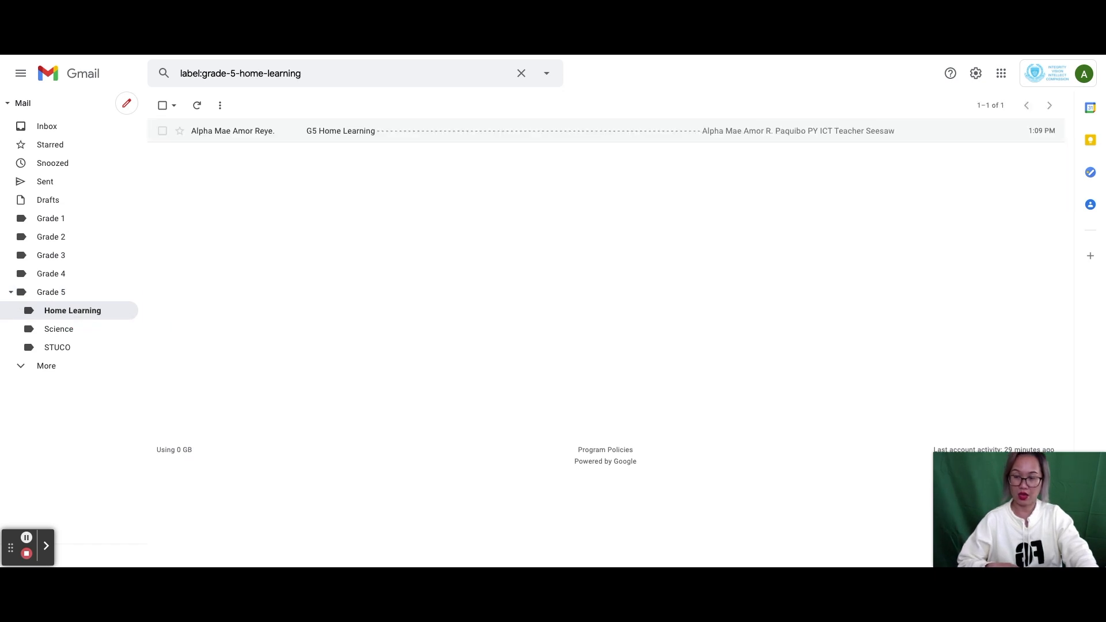
left_click(61, 330)
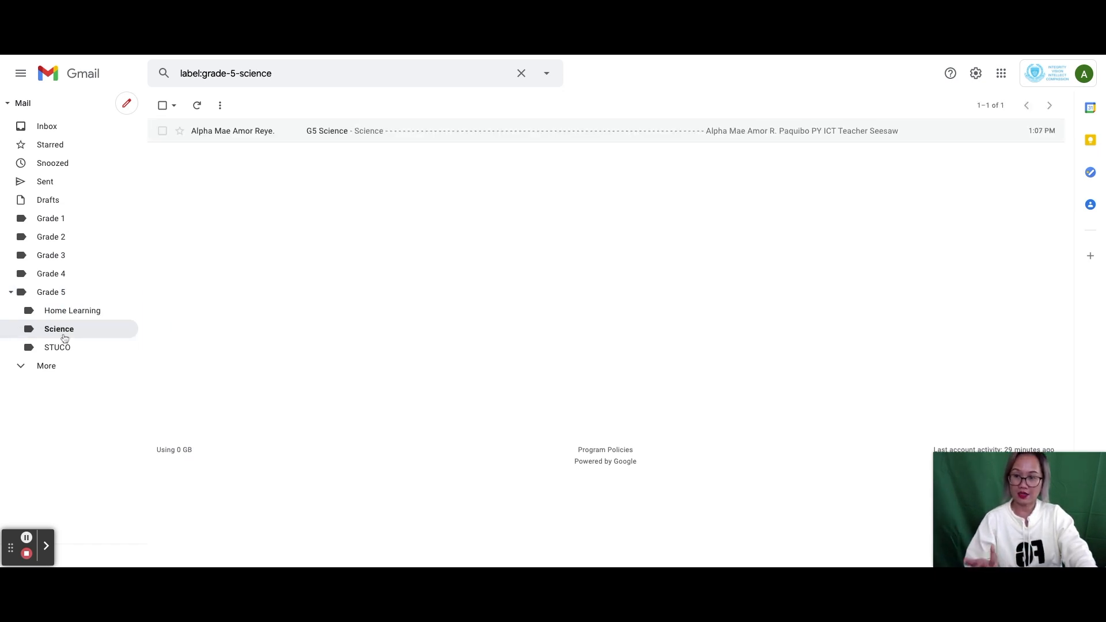
left_click(58, 348)
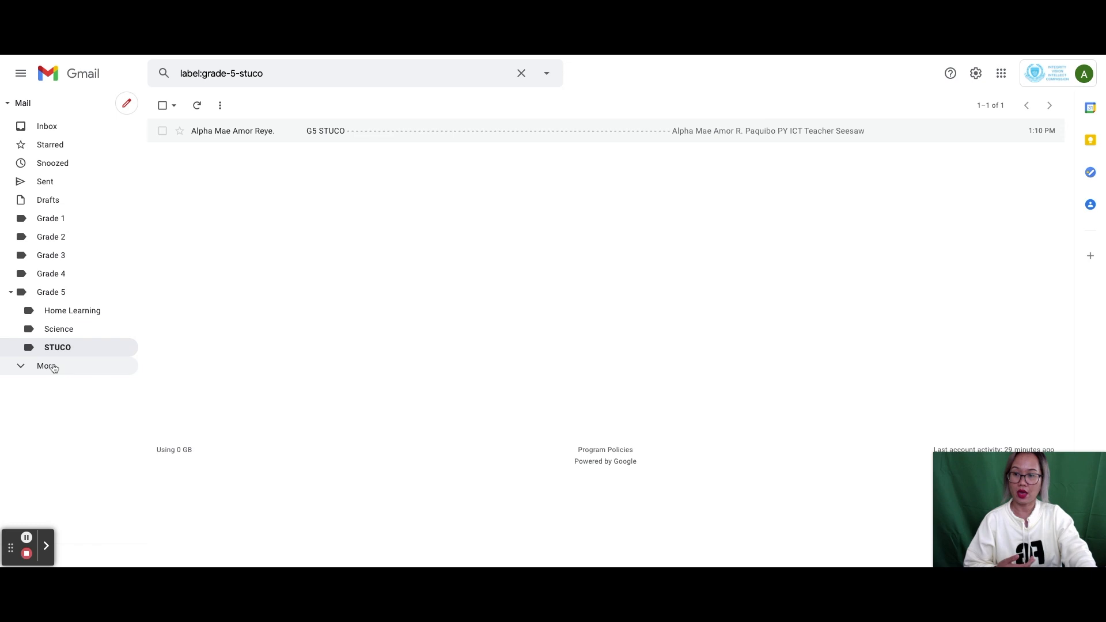
left_click(45, 367)
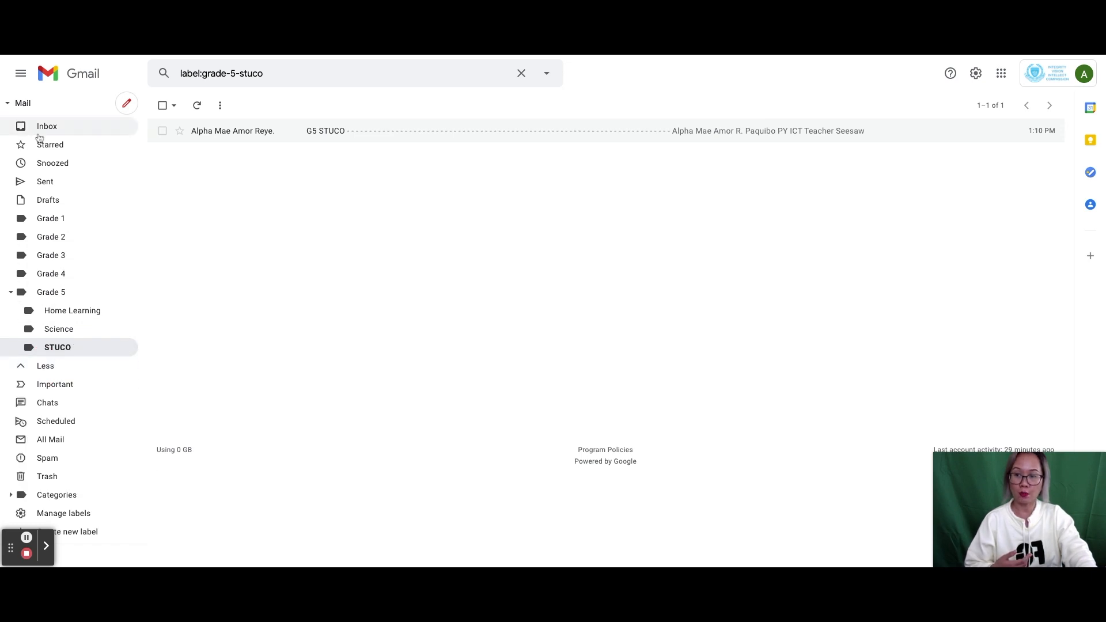
- Review all 18 labelled messages in All Mail, then go back to the Inbox
left_click(36, 368)
left_click(46, 367)
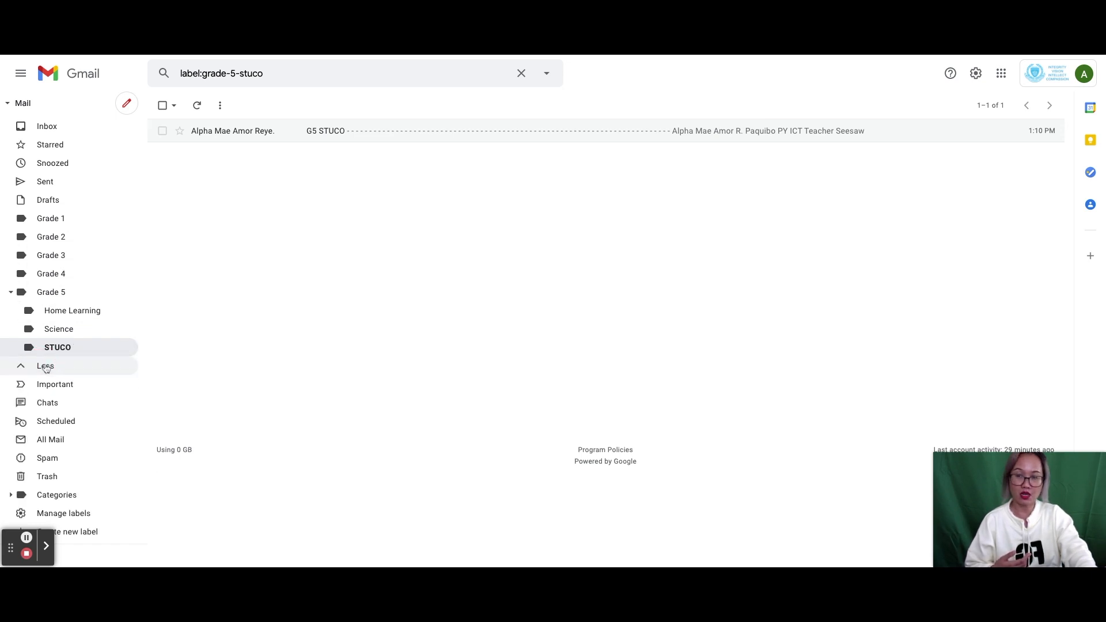
left_click(51, 440)
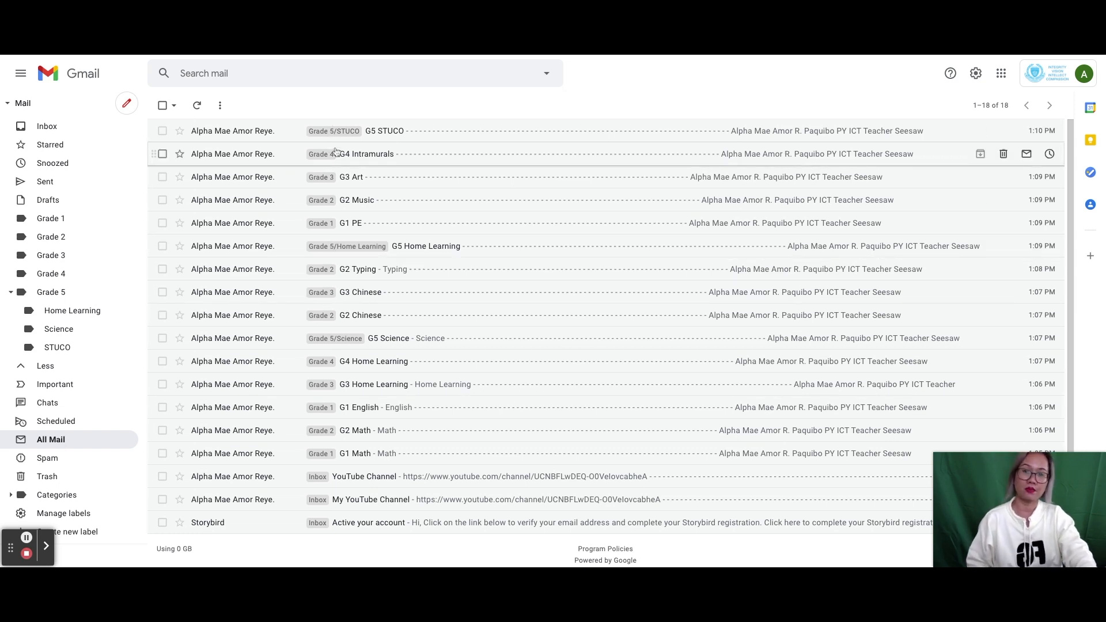
left_click(49, 126)
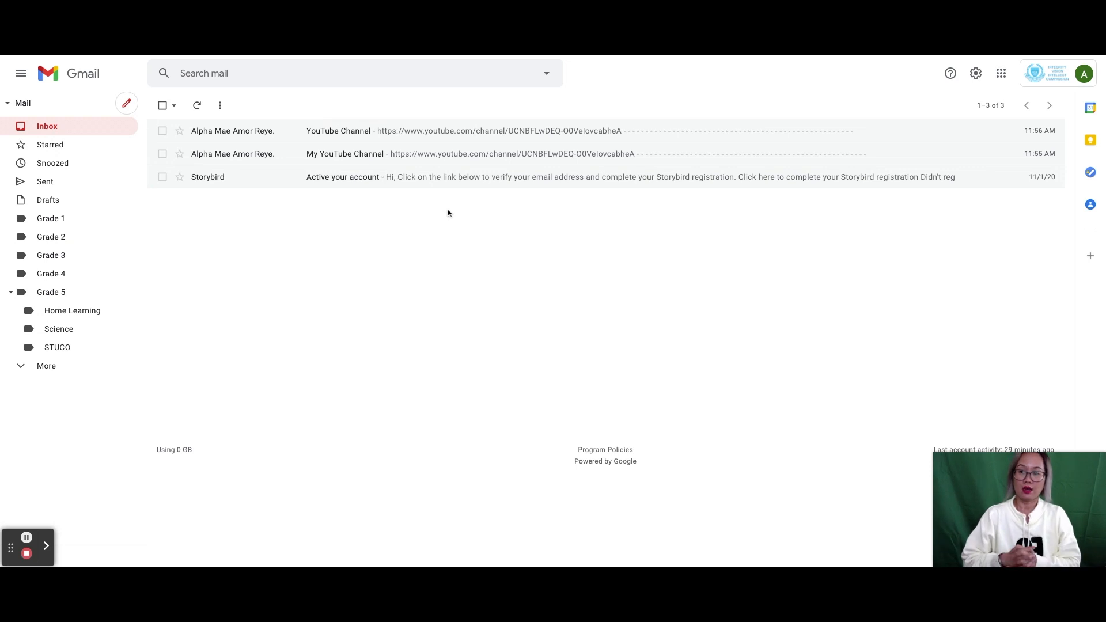